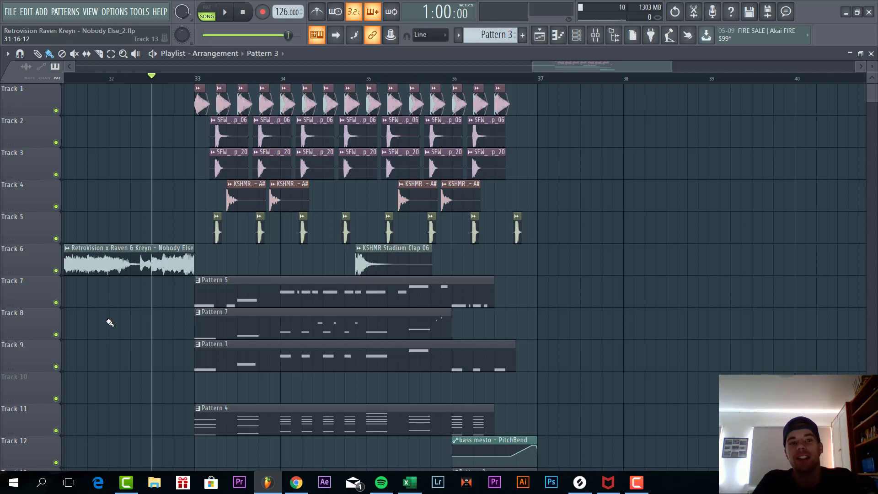
Audition the drop, then play Pattern 5 on its own in pattern mode.
key("space")
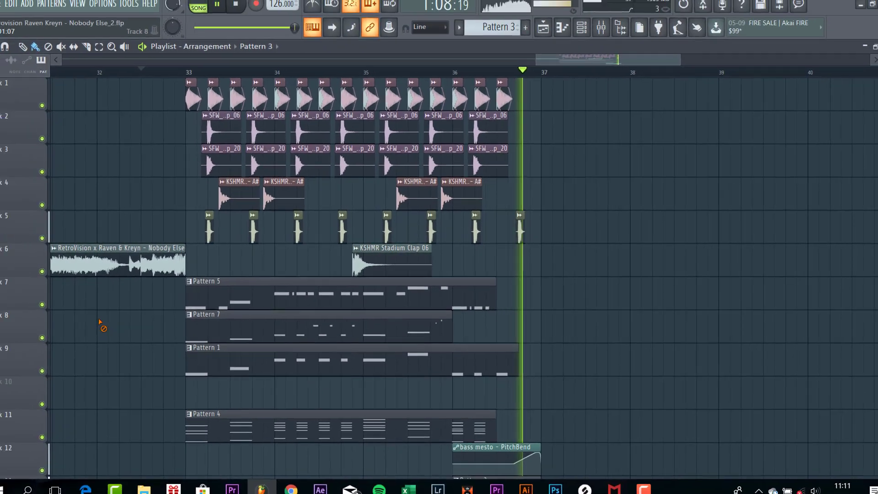
key("space")
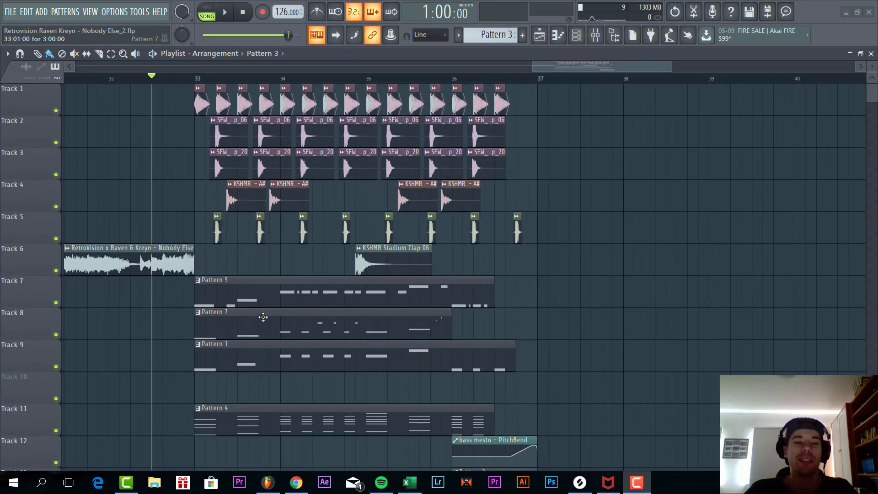
scroll(263, 317, "down", 3)
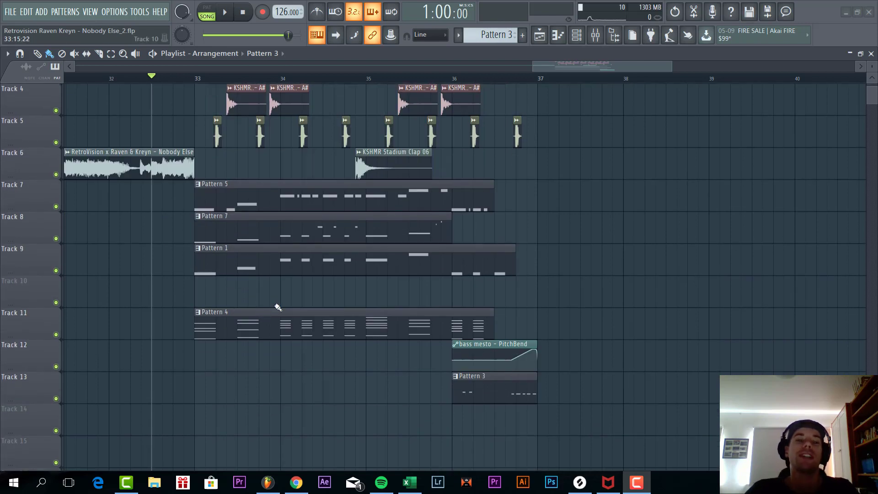
double_click(288, 196)
key("Escape")
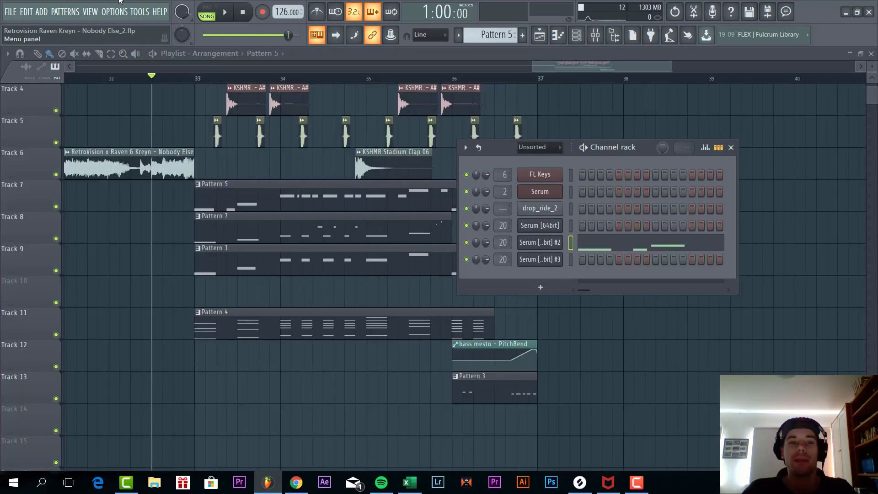
left_click(207, 7)
key("space")
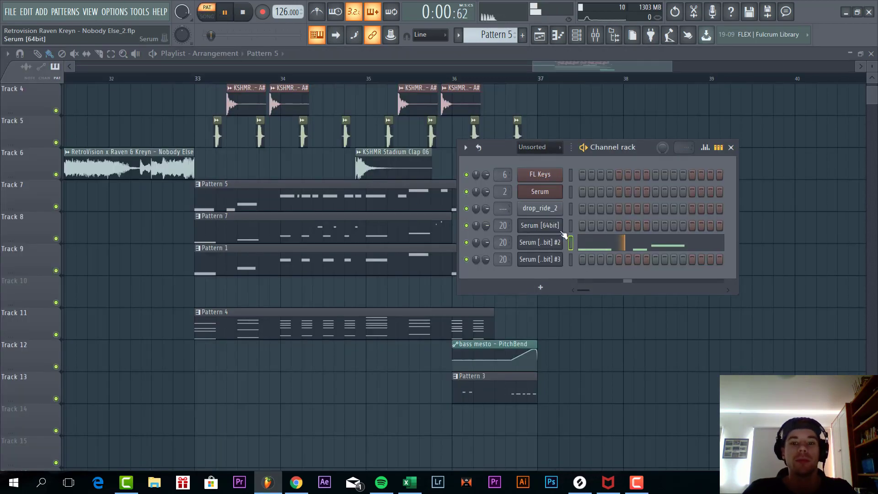
Reset Serum #2 to Init, load Analog Basic Shapes at square in OSC A, near-zero detune.
left_click(539, 242)
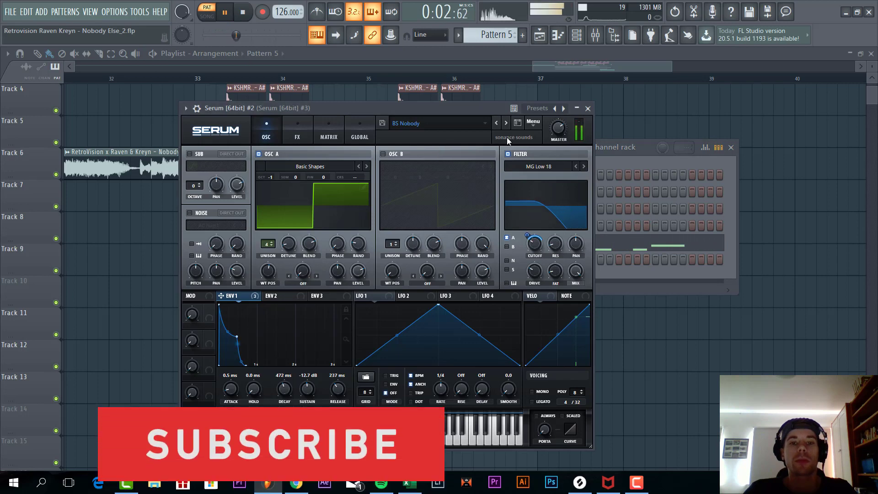
left_click(533, 122)
left_click(553, 170)
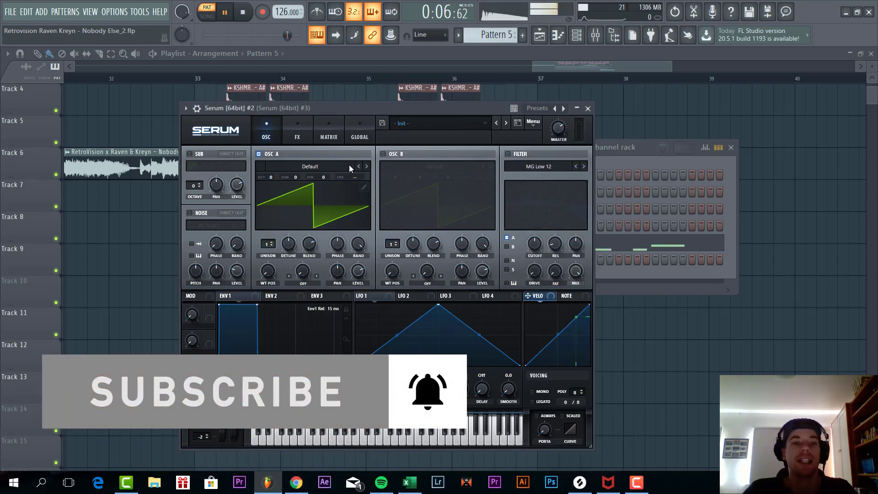
left_click(329, 167)
mouse_move(328, 177)
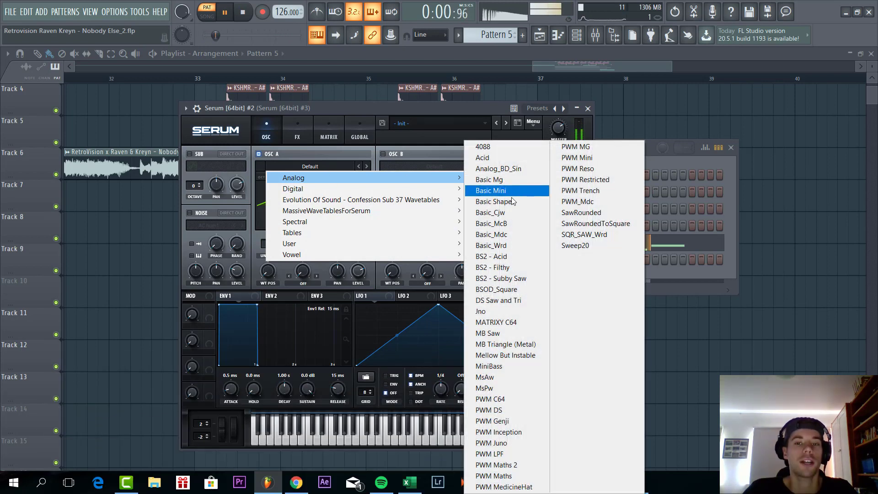
left_click(491, 201)
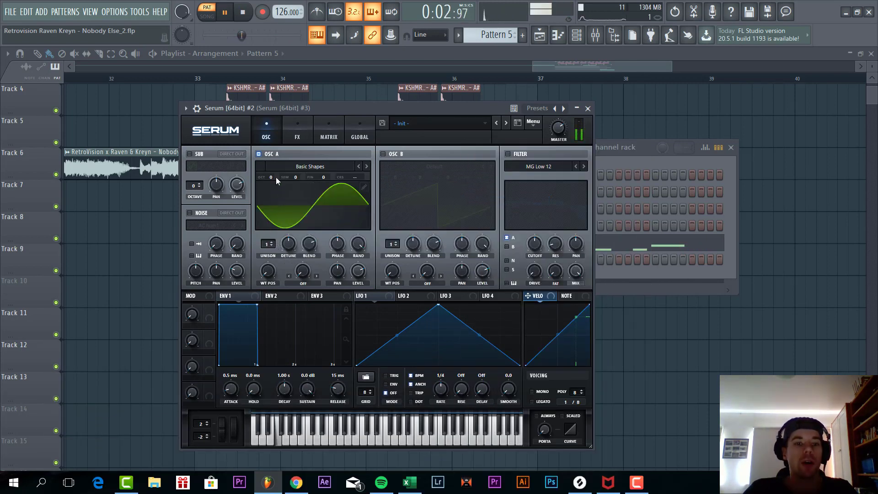
mouse_move(262, 223)
left_mouse_down()
mouse_move(279, 219)
mouse_move(267, 234)
mouse_move(271, 227)
left_mouse_up()
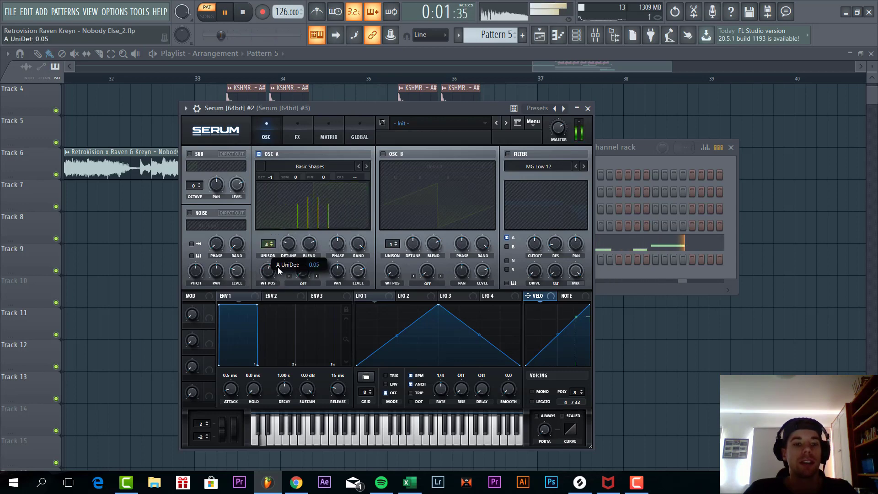
mouse_move(278, 268)
left_mouse_down()
mouse_move(271, 289)
mouse_move(261, 269)
left_mouse_up()
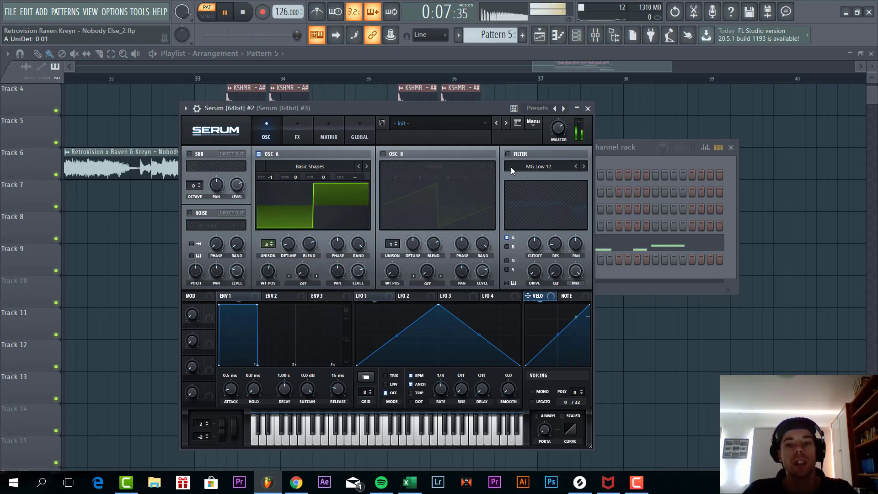
Enable the filter as MG Low 18 with a lower cutoff and added drive and fat.
left_click(507, 155)
left_click(584, 166)
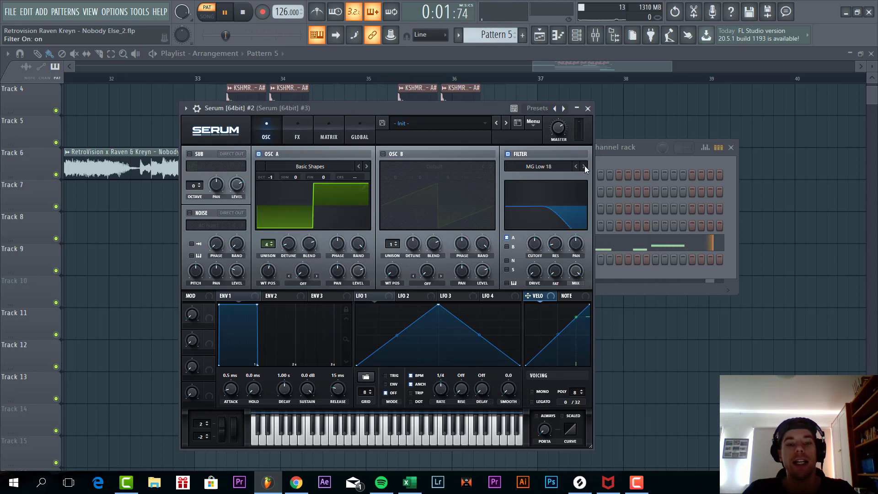
mouse_move(530, 247)
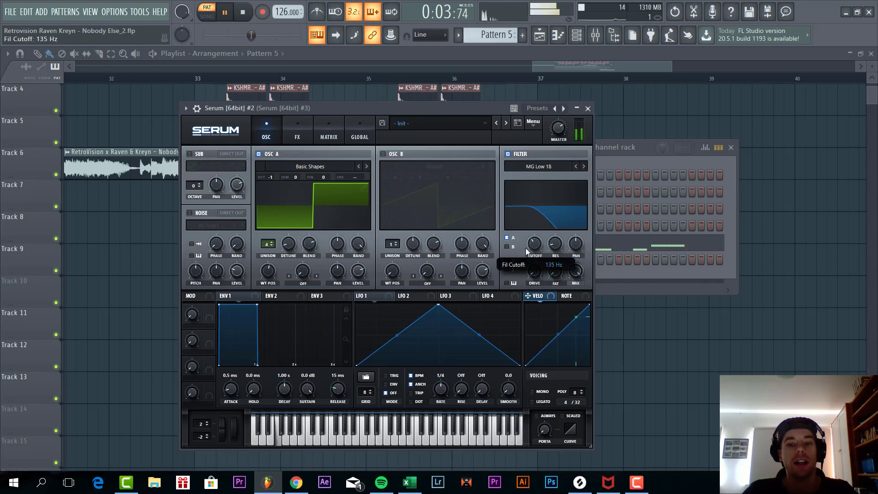
left_click_drag(524, 254, 555, 259)
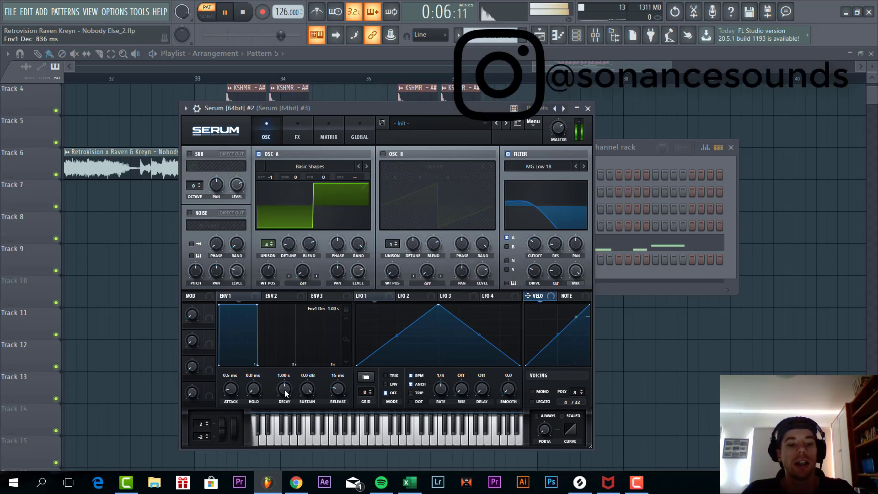
Set ENV1 to 402 ms decay, -12.5 dB sustain, 237 ms release, and route it to cutoff.
left_click_drag(284, 389, 284, 396)
left_click(302, 388)
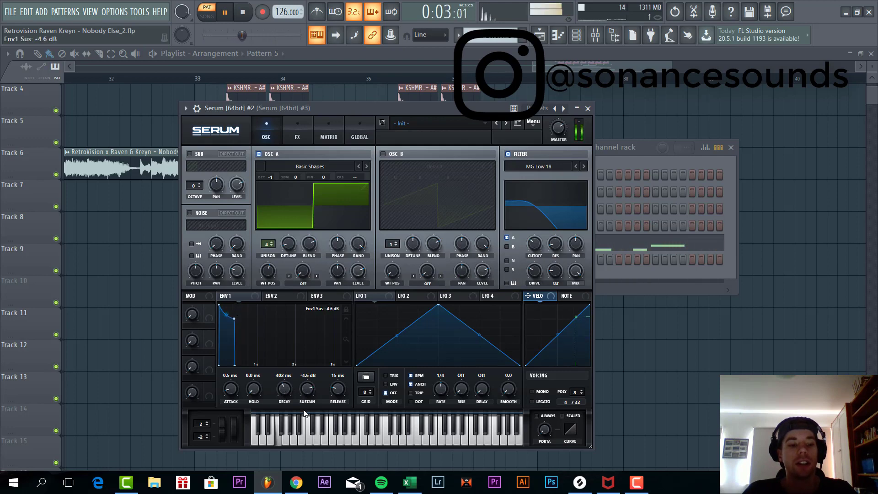
left_click_drag(305, 420, 294, 434)
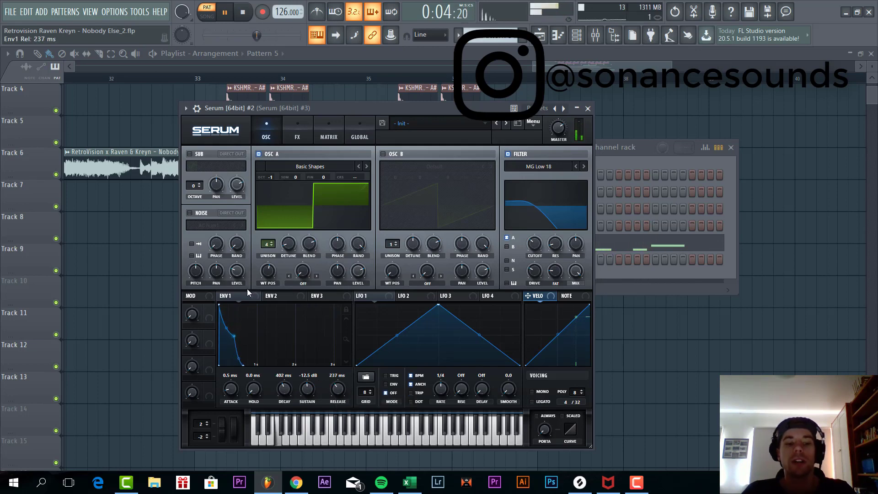
left_click_drag(234, 297, 519, 248)
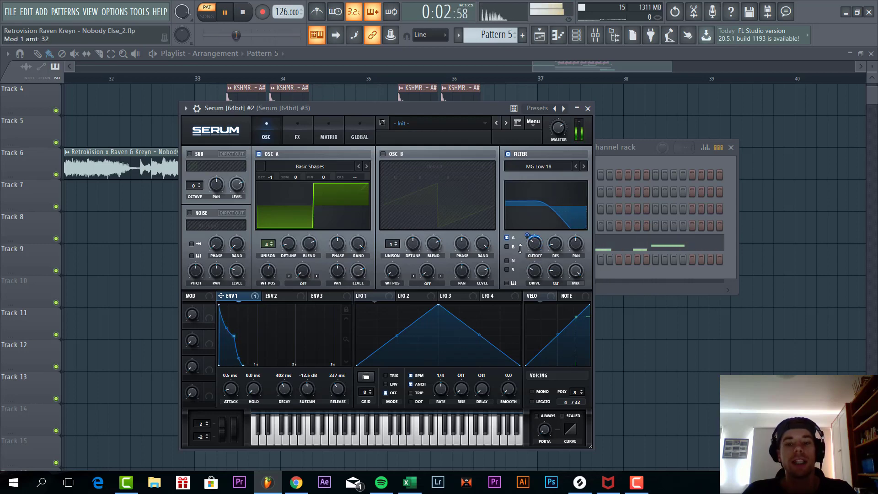
Enable the FX filter at the top of the chain as Formant-I with 28% drive and 77% mix.
left_click(299, 133)
left_click(192, 279)
left_click_drag(191, 278, 224, 148)
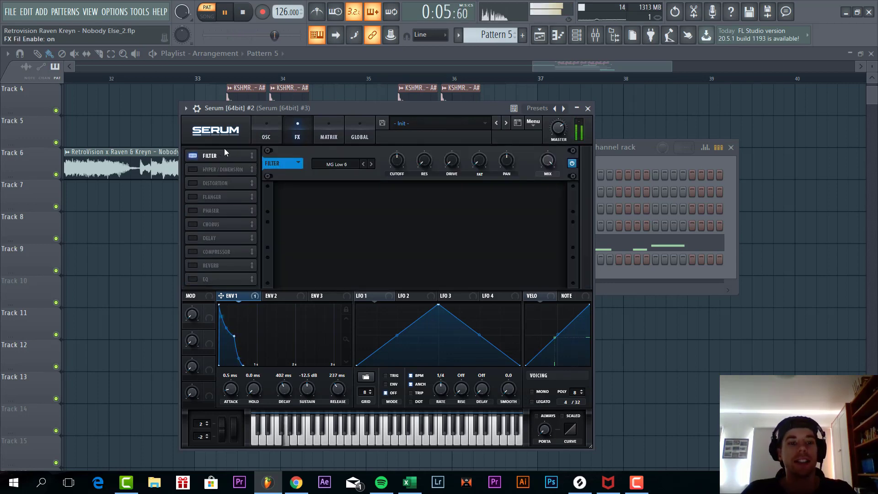
left_click(329, 163)
mouse_move(347, 208)
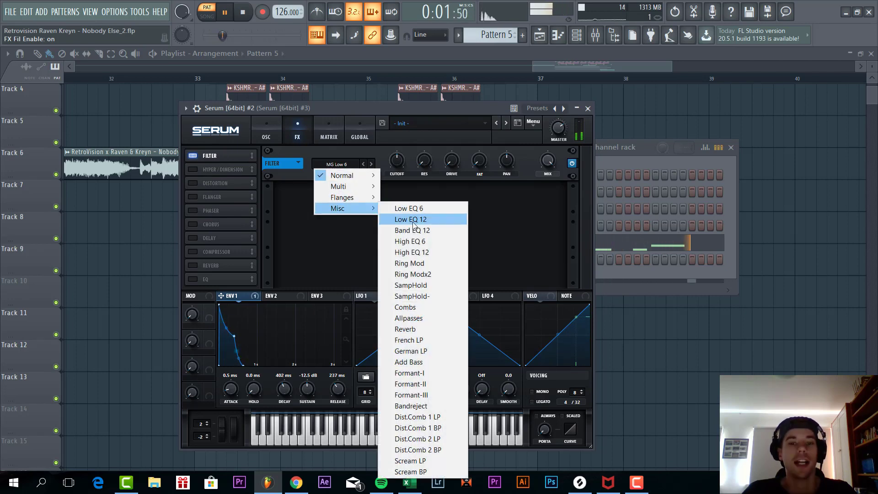
left_click(409, 373)
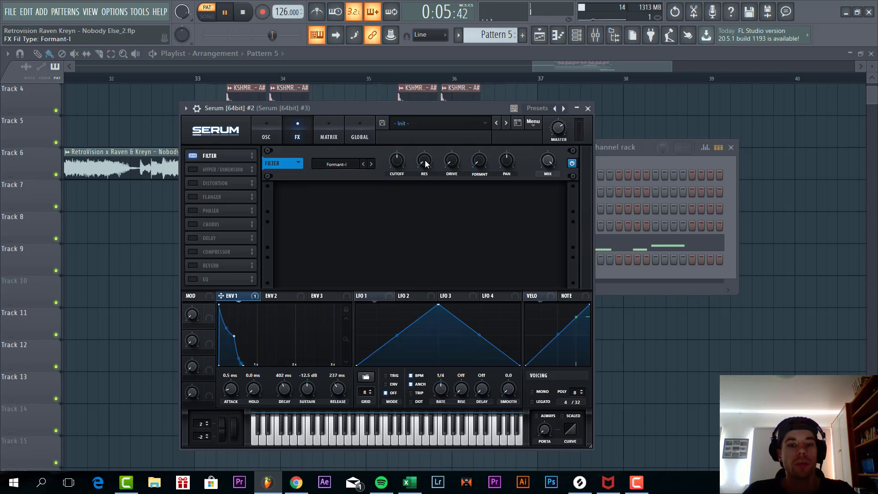
left_click_drag(447, 165, 481, 106)
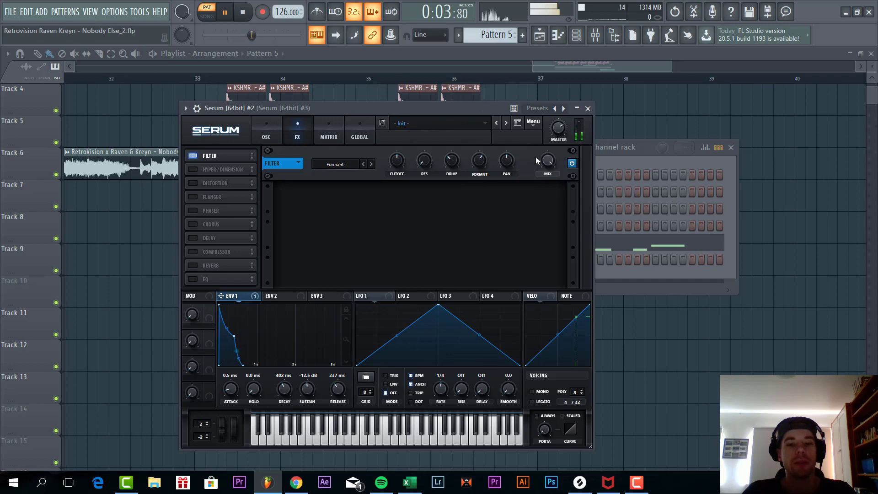
left_click_drag(547, 160, 535, 176)
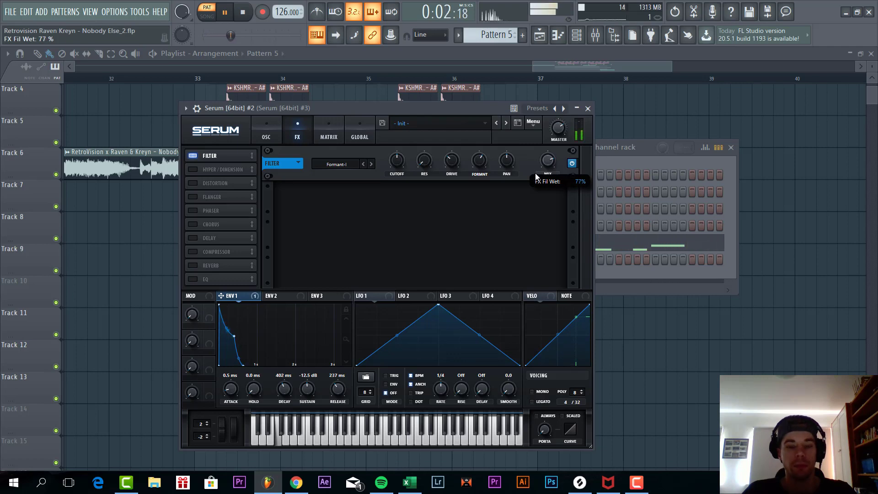
Enable Hyper/Dimension at 29% size and the distortion with raised drive.
left_click(192, 170)
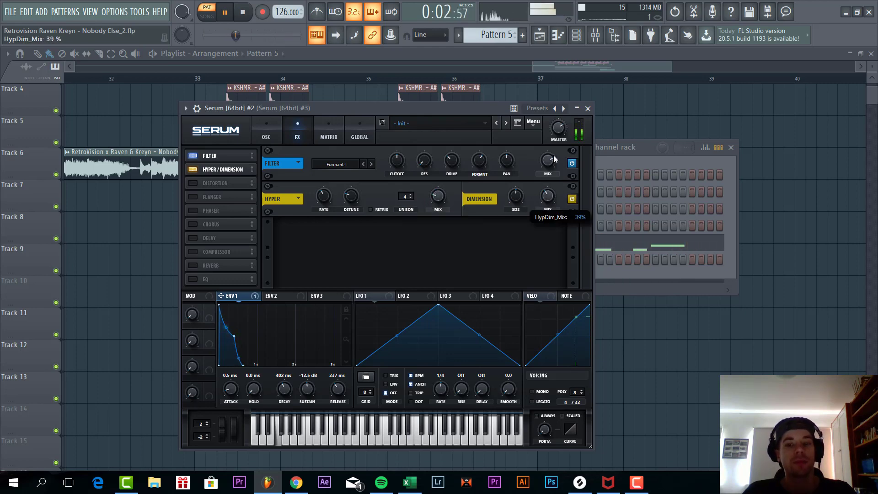
left_click_drag(515, 194, 511, 217)
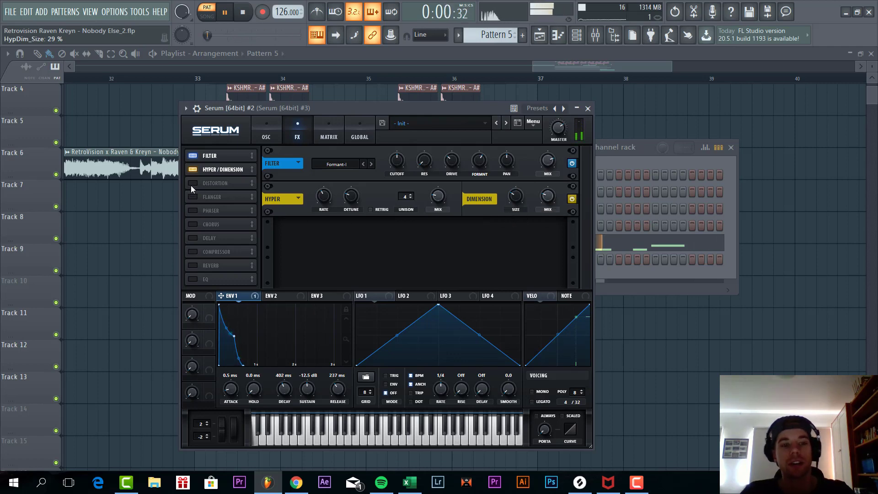
left_click(192, 185)
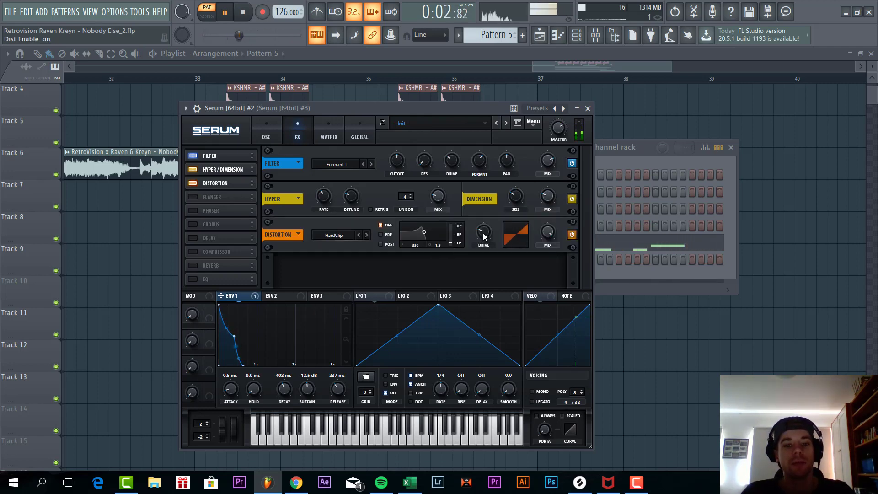
left_click_drag(483, 236, 492, 210)
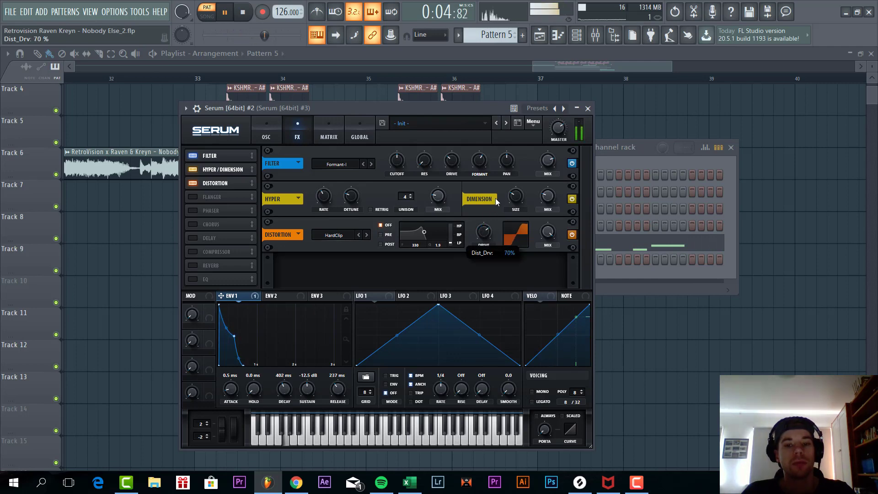
Enable the chorus at 20% mix and the phaser with frequency around 116 Hz.
left_click(193, 224)
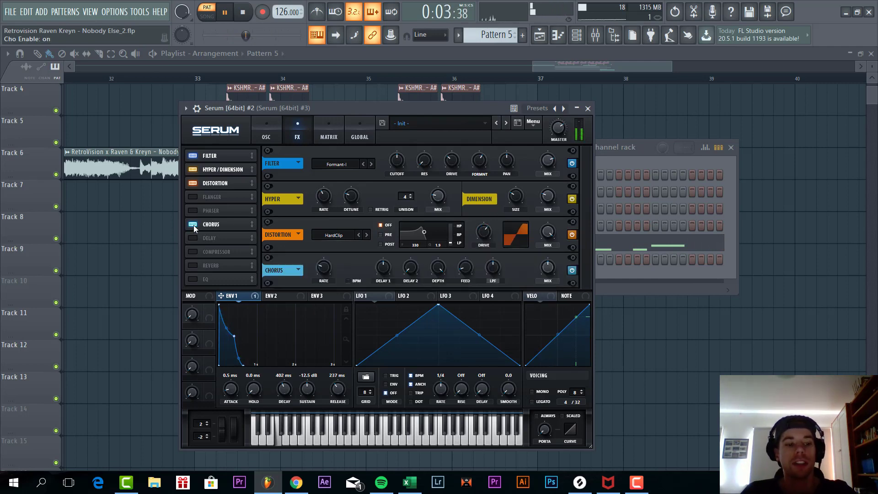
left_click_drag(543, 268, 535, 294)
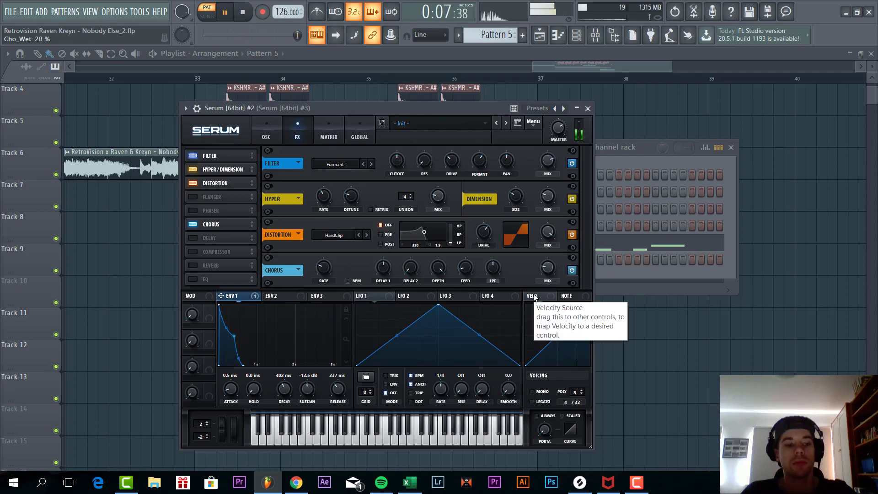
left_click(192, 224)
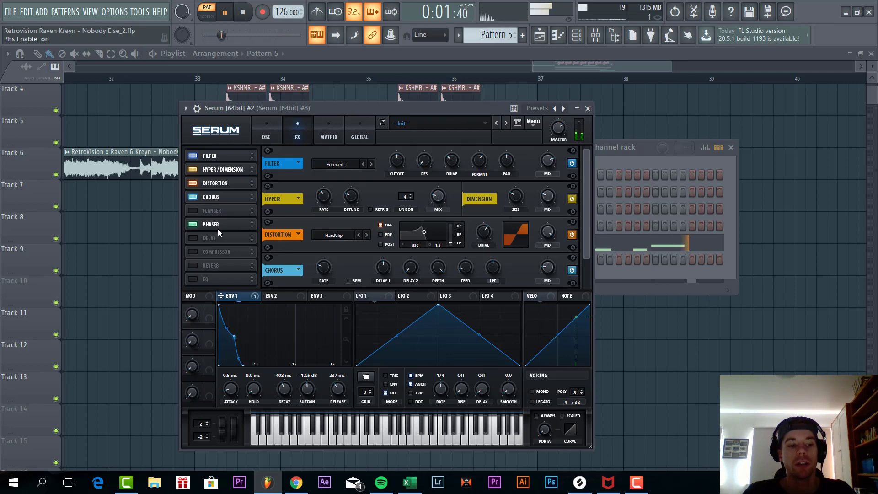
scroll(453, 279, "down", 1)
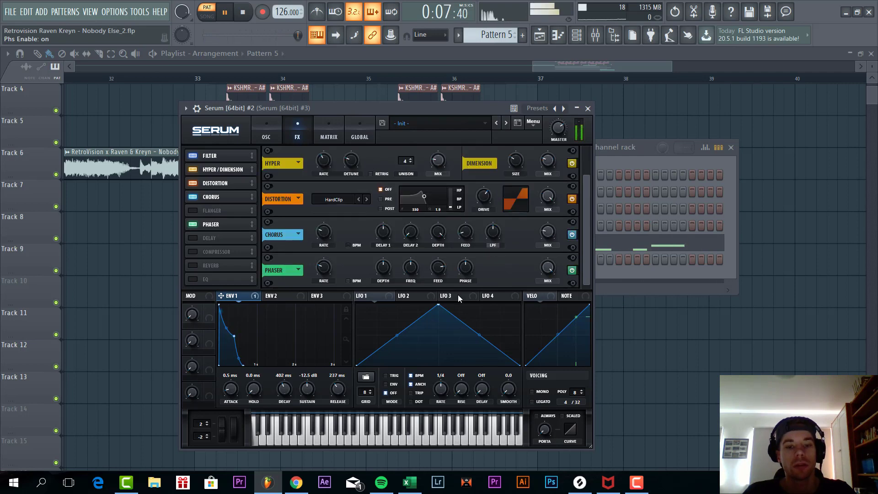
left_click(410, 273)
left_click_drag(402, 276, 403, 273)
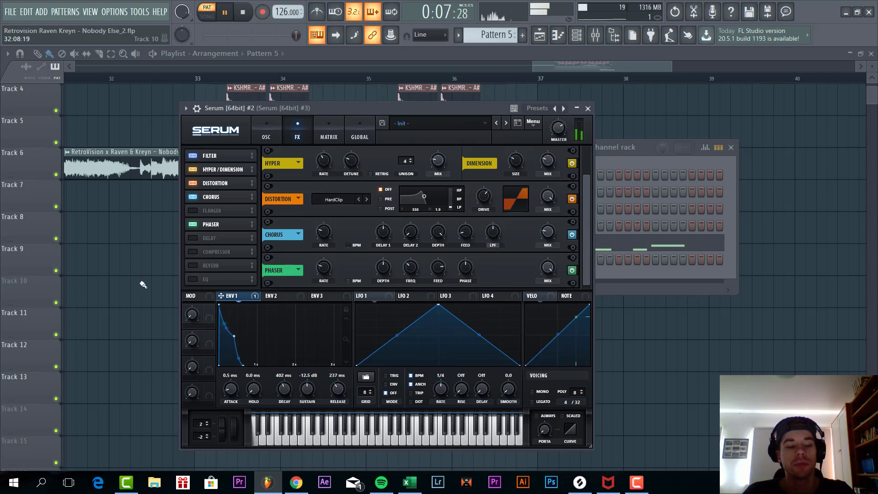
Enable the EQ, cut its high gain to -3.6 dB, and modulate both gains with ENV 1.
left_click(191, 279)
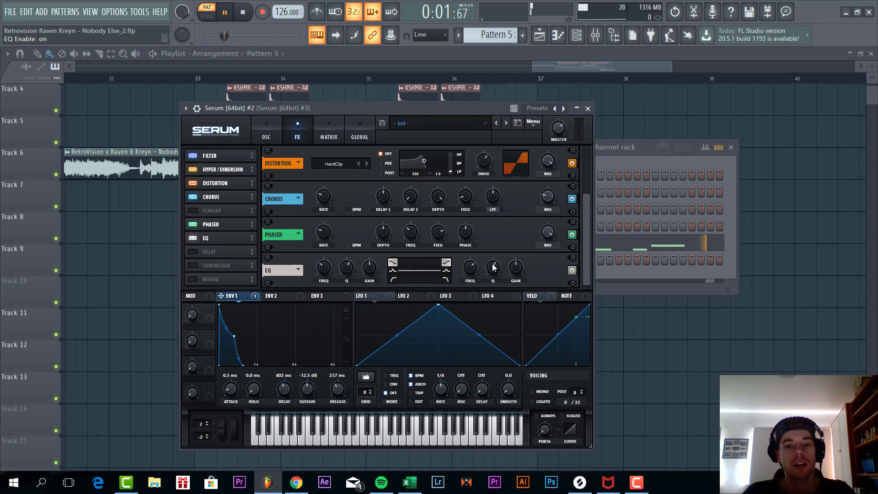
left_click_drag(510, 272, 517, 271)
mouse_move(509, 270)
left_mouse_down()
mouse_move(519, 268)
mouse_move(510, 264)
left_mouse_up()
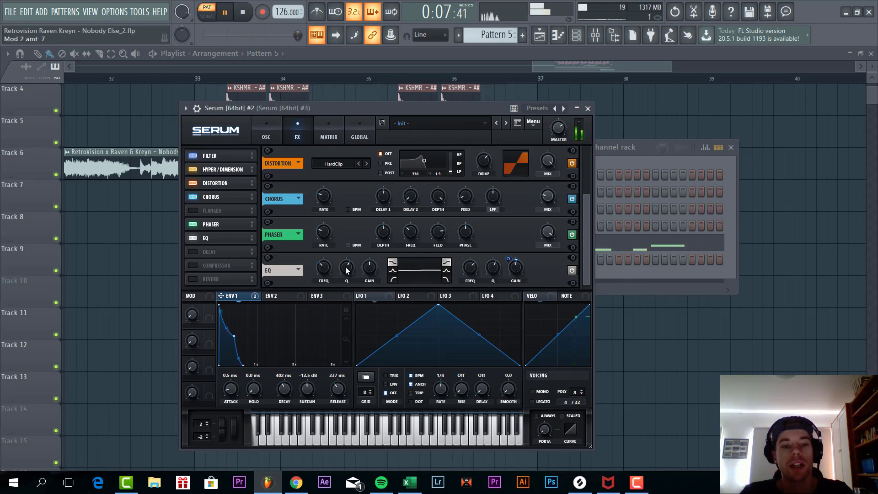
left_click_drag(368, 275, 356, 274)
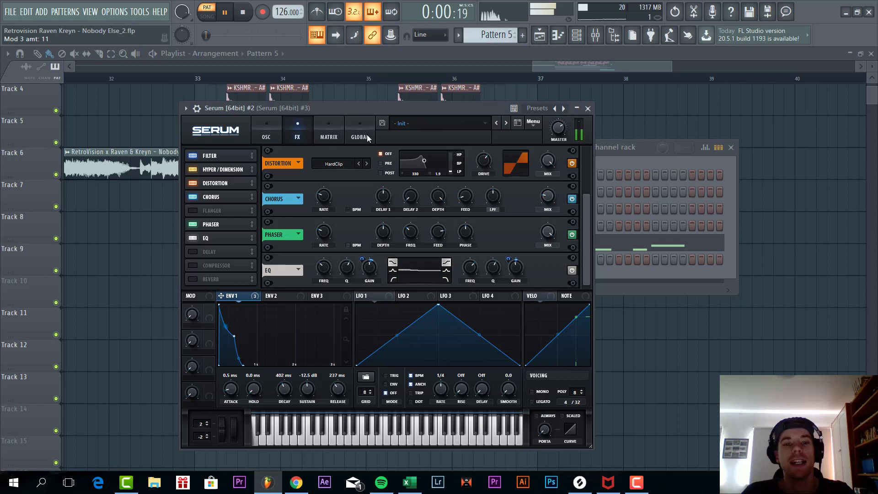
Close Serum and check the Pattern 7 and Serum [64bit] #2 notes in the piano roll.
left_click_drag(369, 114, 361, 166)
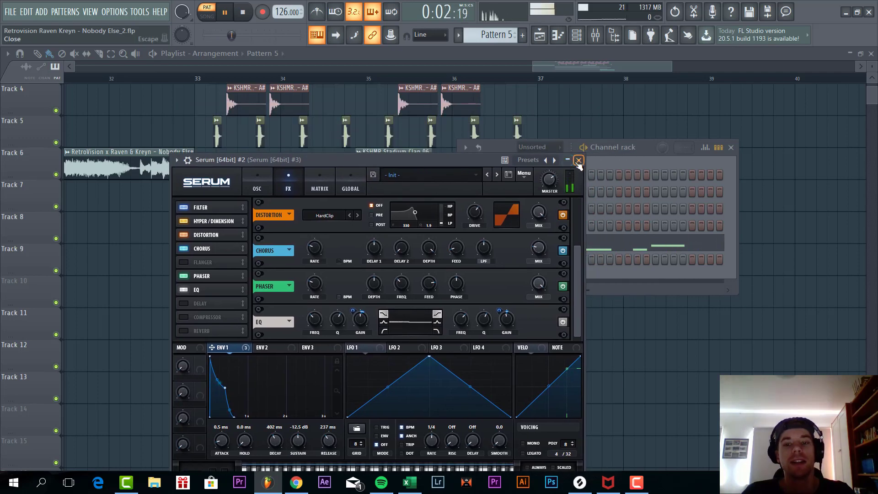
left_click(577, 160)
double_click(246, 226)
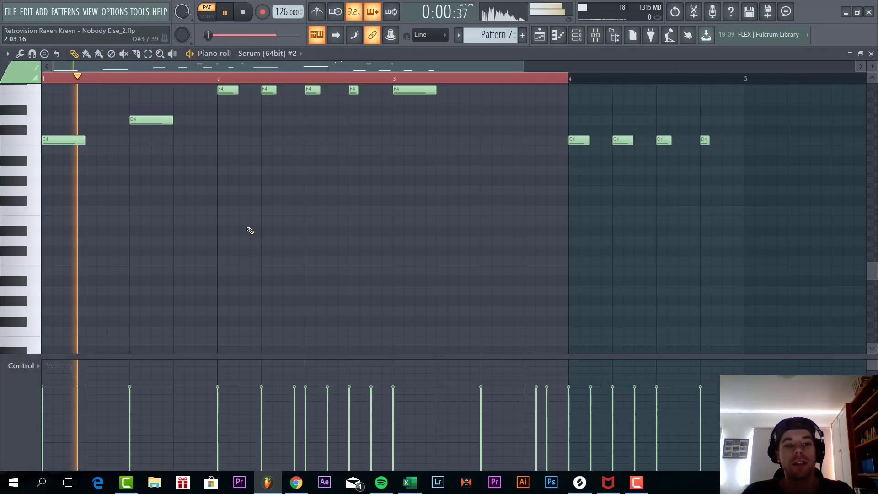
scroll(267, 250, "down", 2)
key("Escape")
left_click(615, 249)
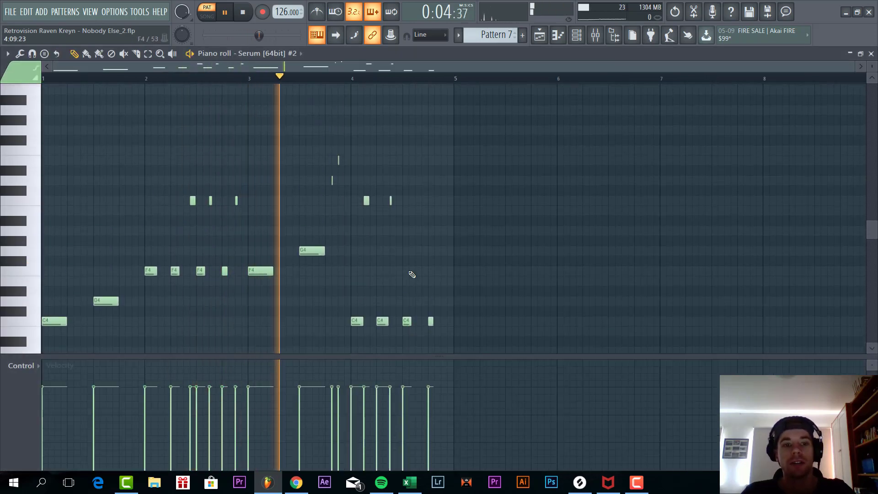
scroll(412, 275, "down", 3)
Solo Track 8, unmute Tracks 7 and 9, and audition the song near bar 33 and Pattern 1.
key("Escape")
right_click(56, 238)
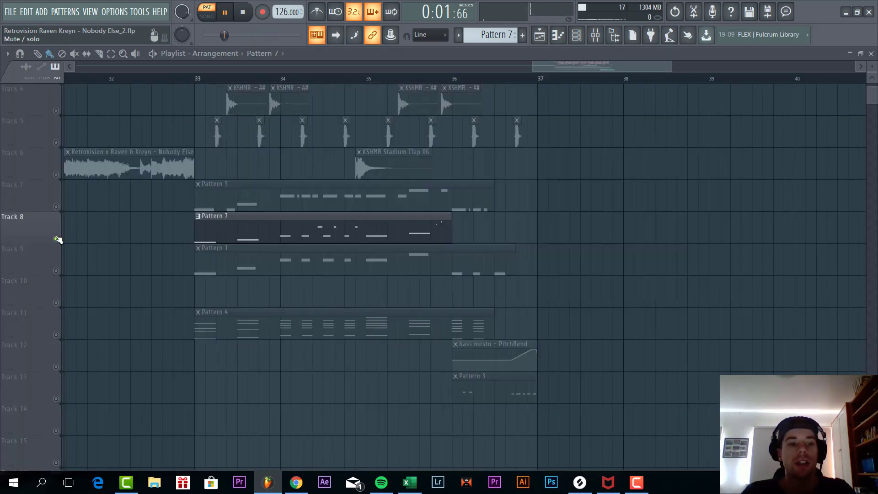
left_click(56, 207)
left_click(184, 78)
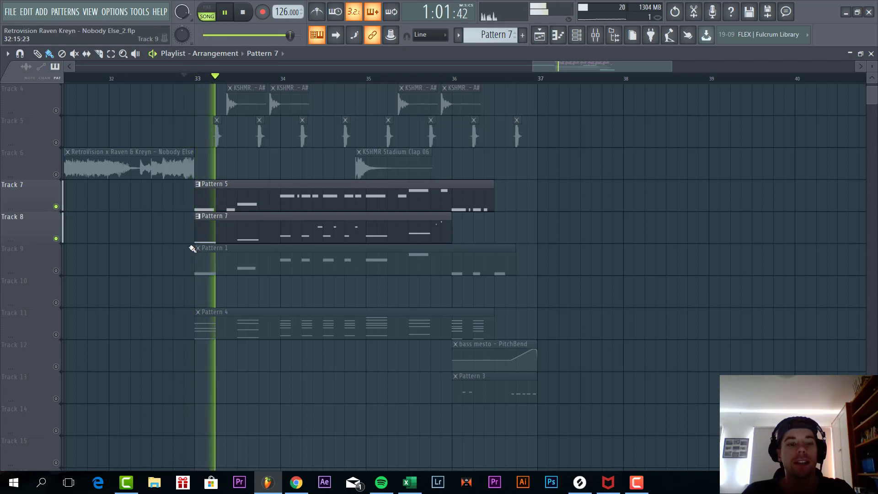
left_click(56, 270)
double_click(202, 269)
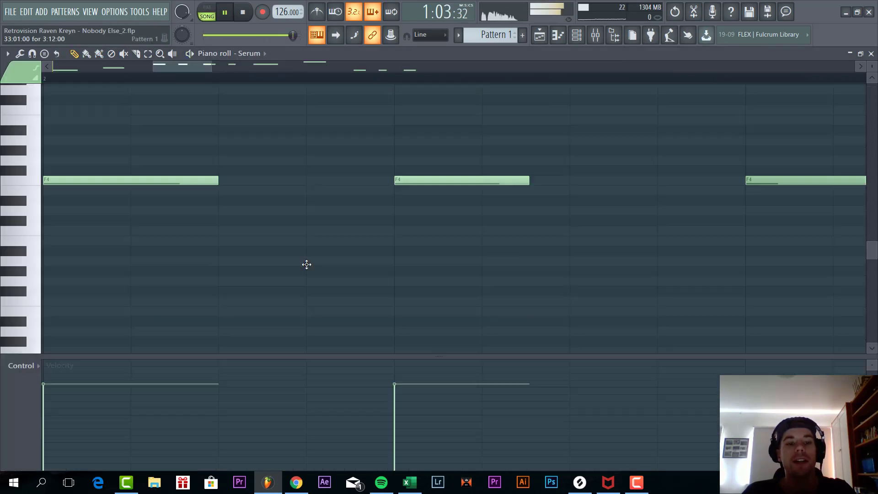
key("l")
key("Escape")
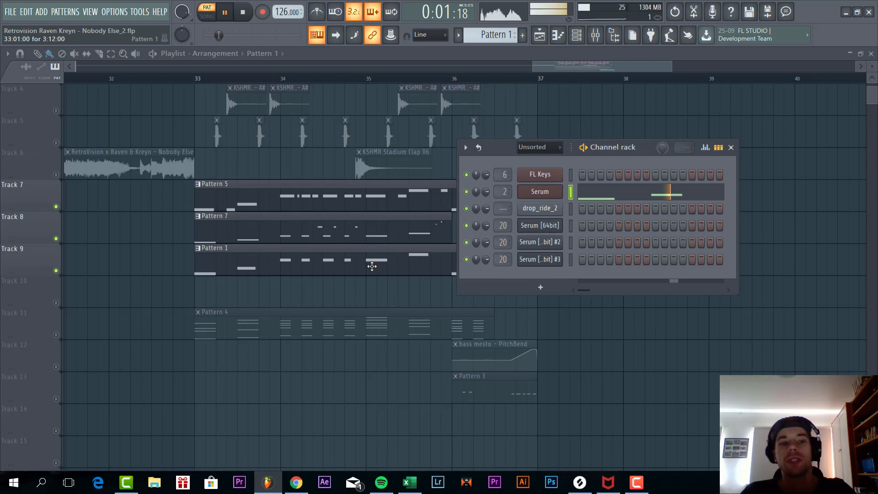
In Pattern 1's Serum bass, set LFO 1's wavetable position amount to 100 and portamento to 5 ms.
left_click(540, 176)
left_click(534, 191)
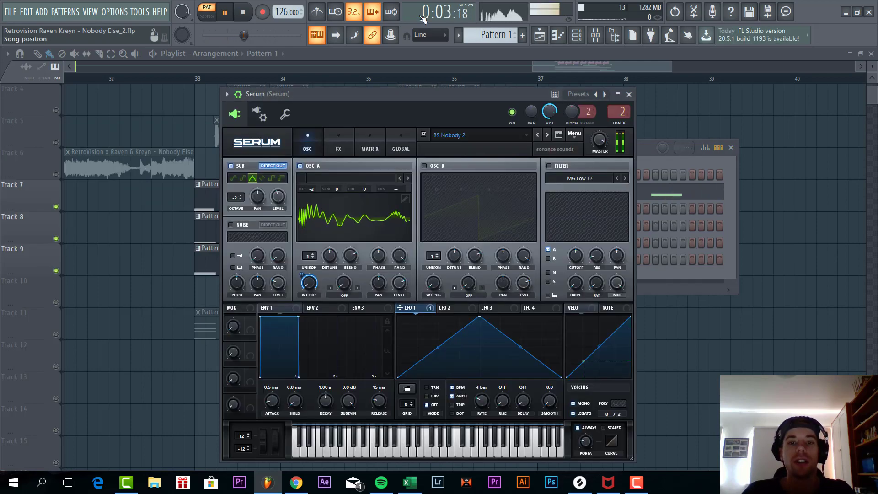
left_click_drag(421, 92, 396, 74)
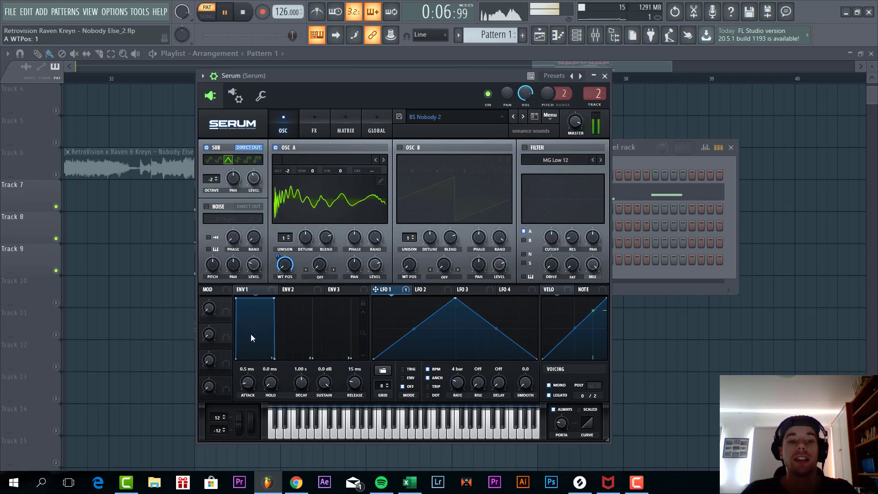
left_click_drag(277, 256, 325, 167)
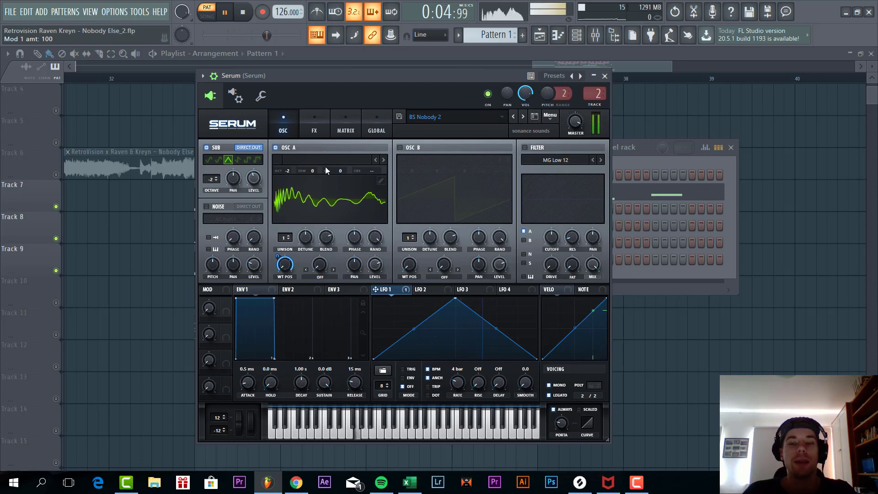
left_click(560, 421)
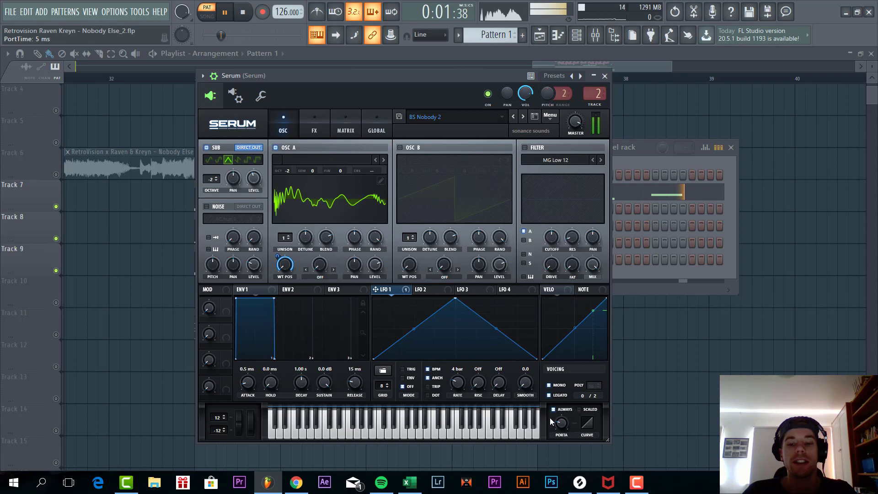
left_click(313, 131)
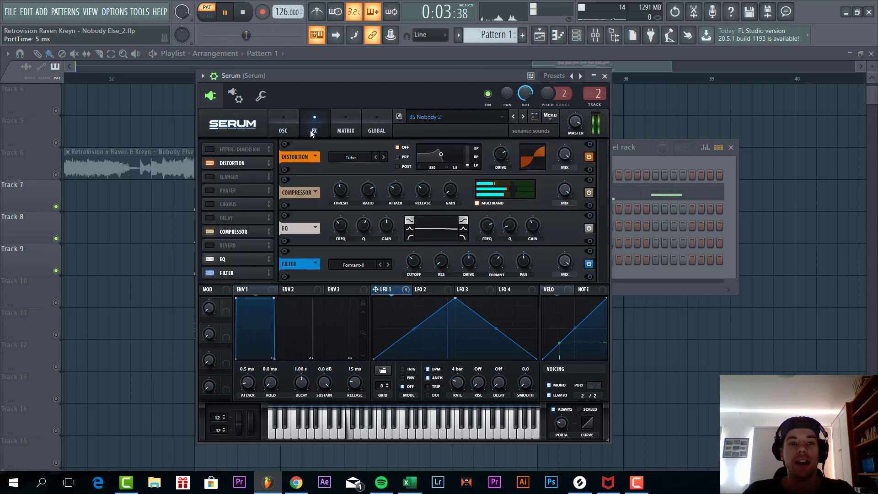
Bypass filter, compressor, EQ and distortion to compare, re-enable all four, and close Serum.
left_click(589, 264)
left_click(588, 228)
left_click(589, 192)
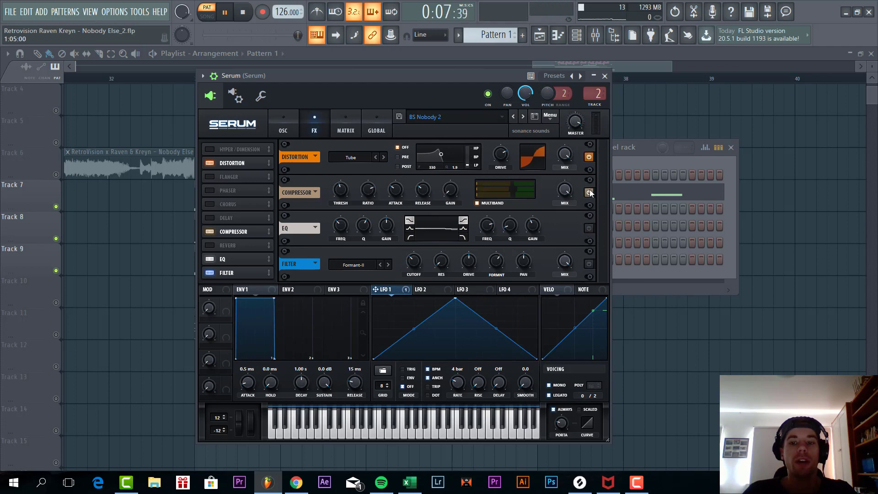
left_click(591, 158)
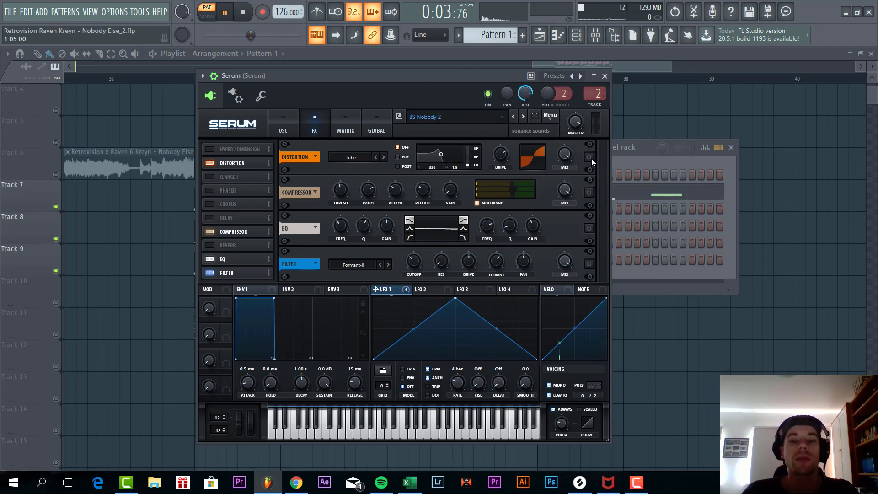
left_click(591, 158)
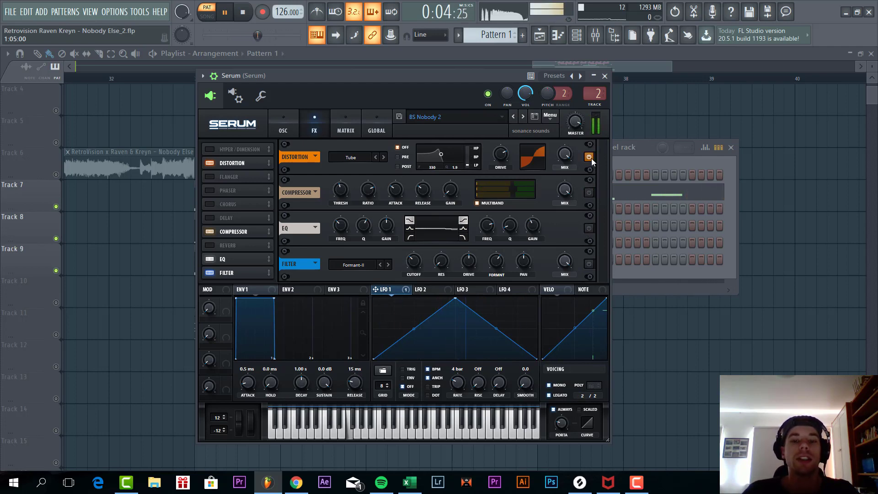
left_click(589, 192)
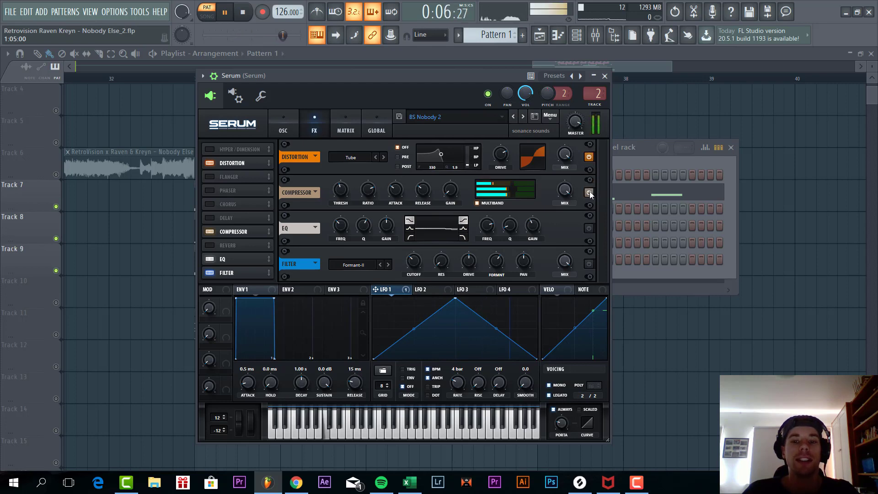
left_click(589, 229)
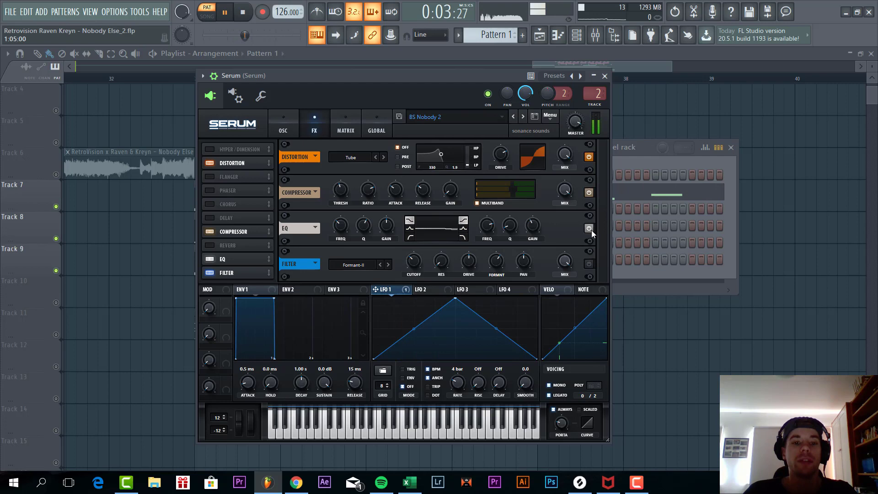
left_click(590, 264)
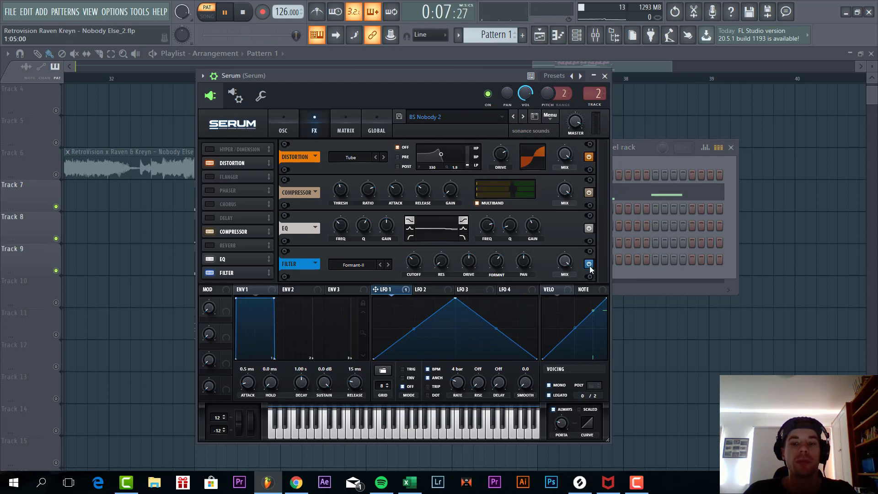
left_click(606, 77)
Unmute Tracks 13 and 12, then inspect Pattern 3 and its Serum synth.
left_click(57, 399)
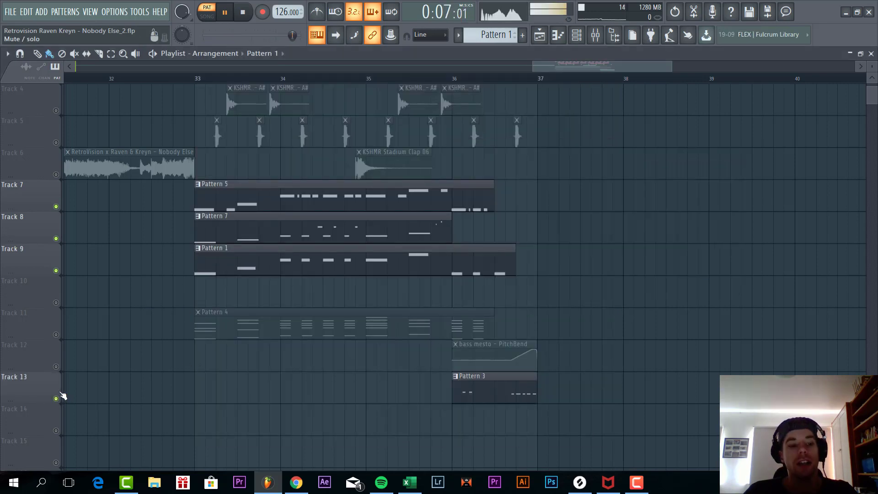
left_click(56, 366)
key("l")
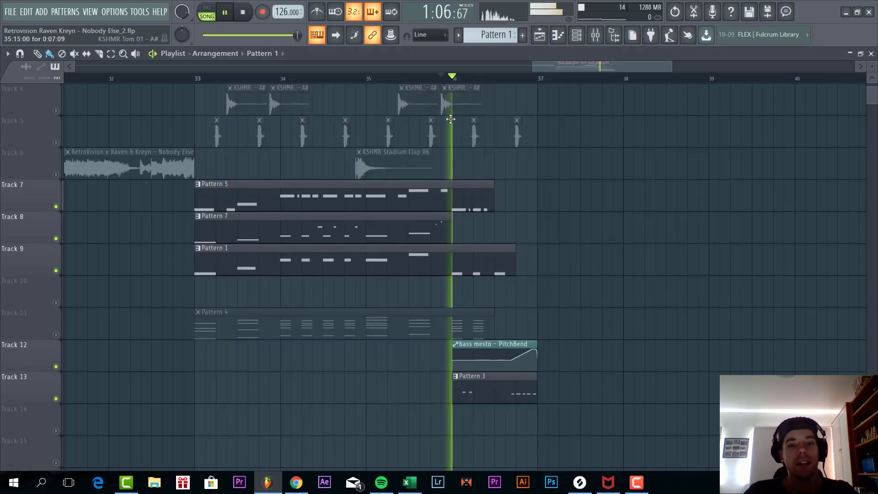
double_click(496, 383)
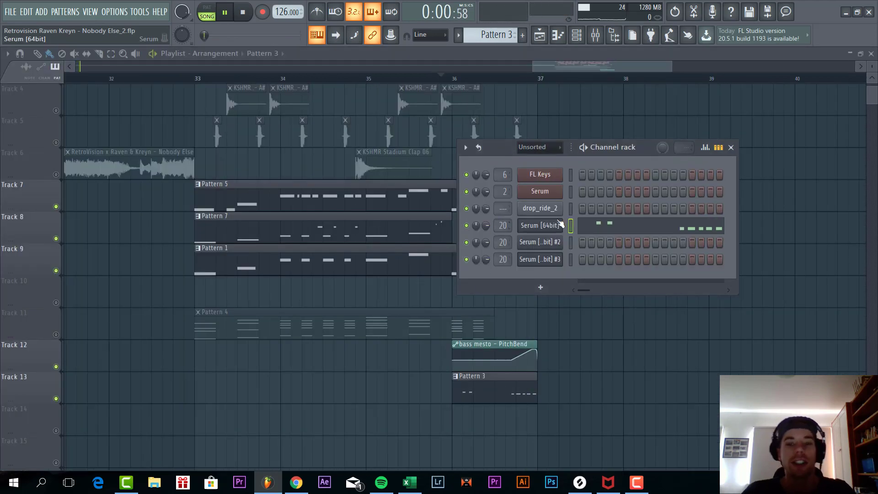
left_click(557, 225)
left_click_drag(498, 183, 506, 119)
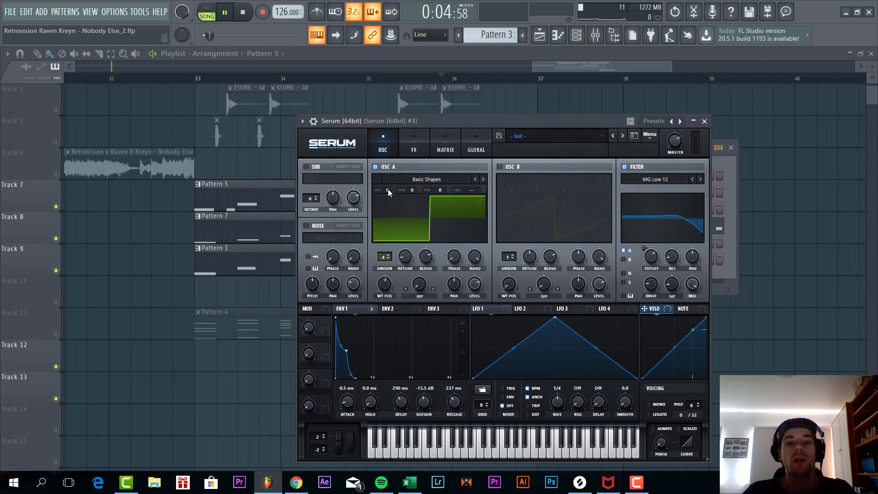
scroll(387, 189, "down", 1)
right_click(257, 405)
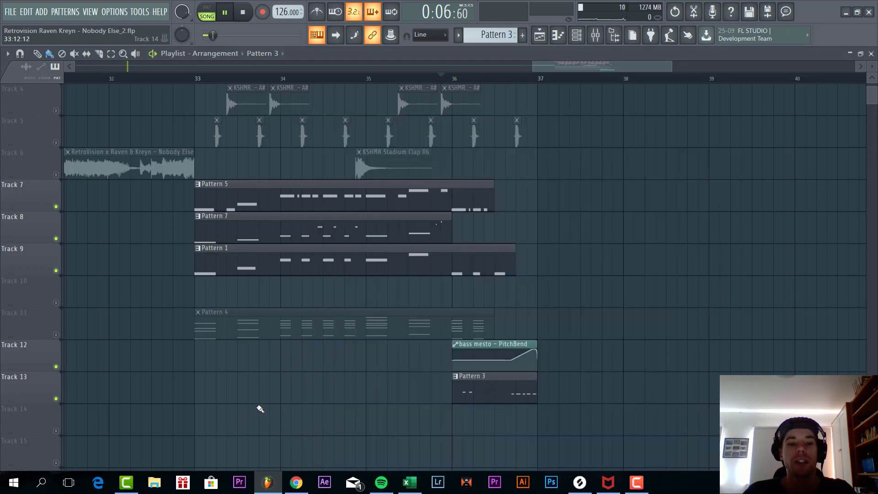
Play from bar 36, unmute Track 11, and open the Pattern 4 clip.
left_click(456, 74)
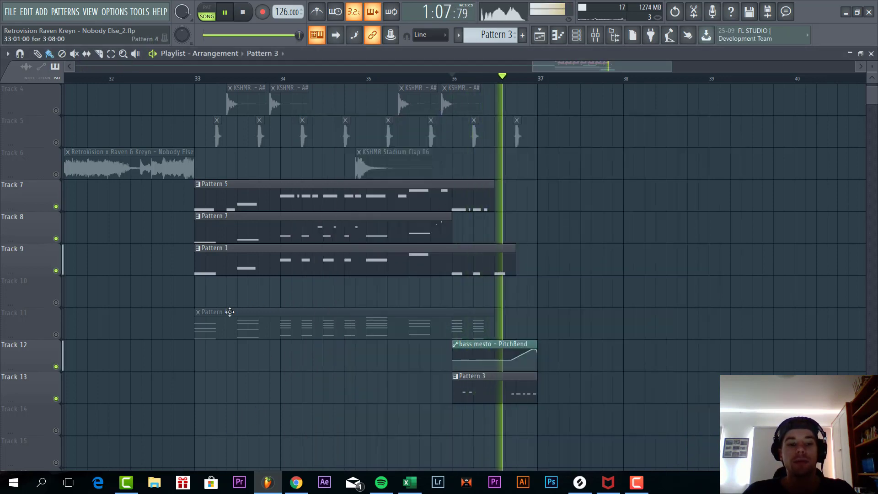
key("space")
left_click(56, 334)
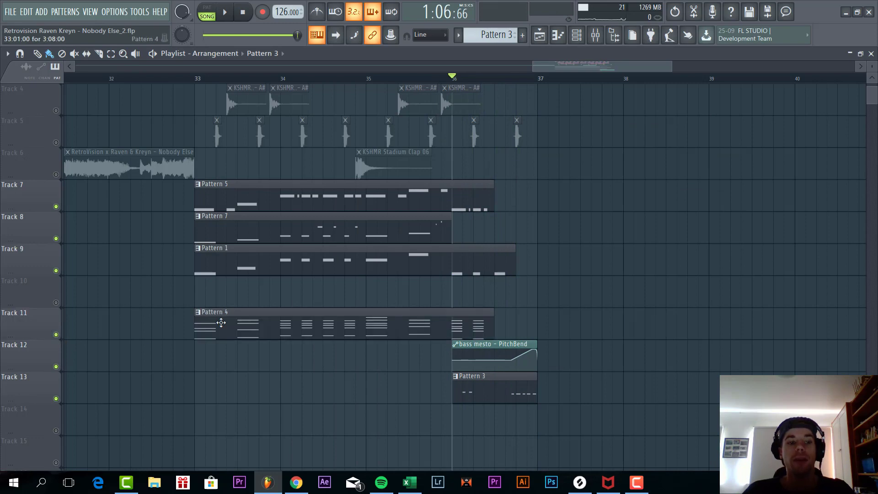
double_click(222, 323)
scroll(225, 326, "down", 2)
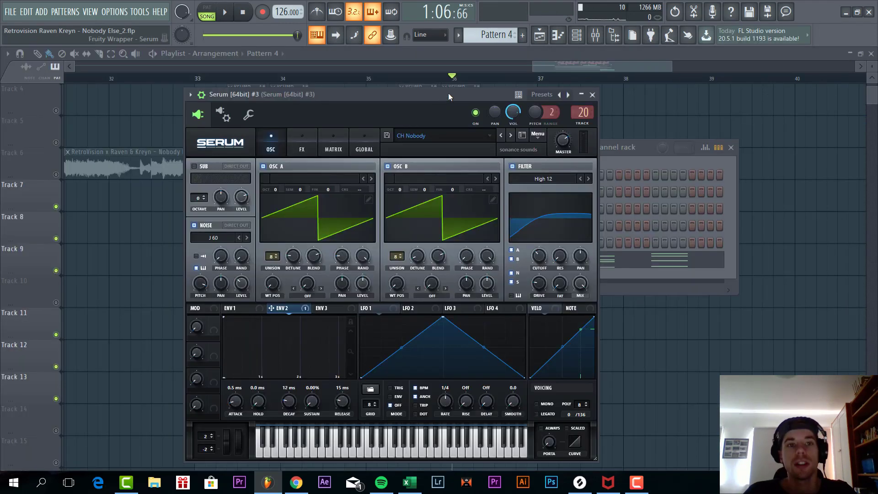
Play the pattern in PAT mode and reset the Serum synth to its Init preset.
left_click_drag(448, 92, 467, 85)
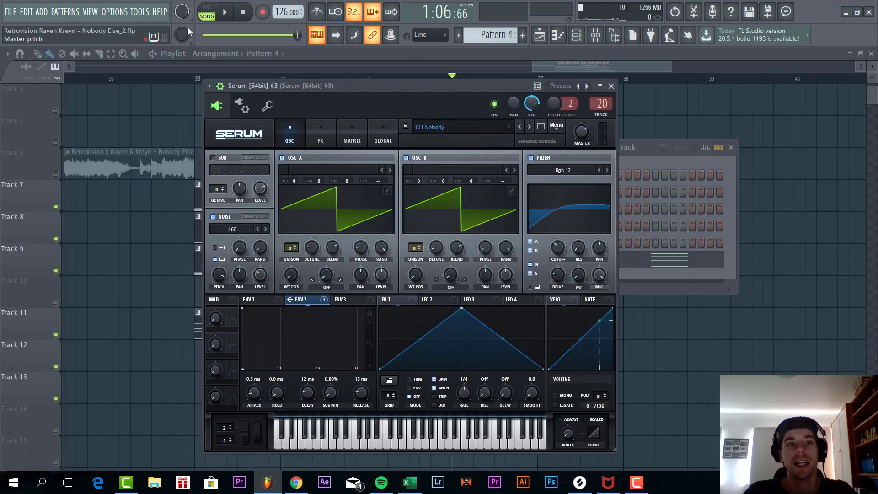
left_click(210, 13)
left_click(220, 13)
left_click(556, 125)
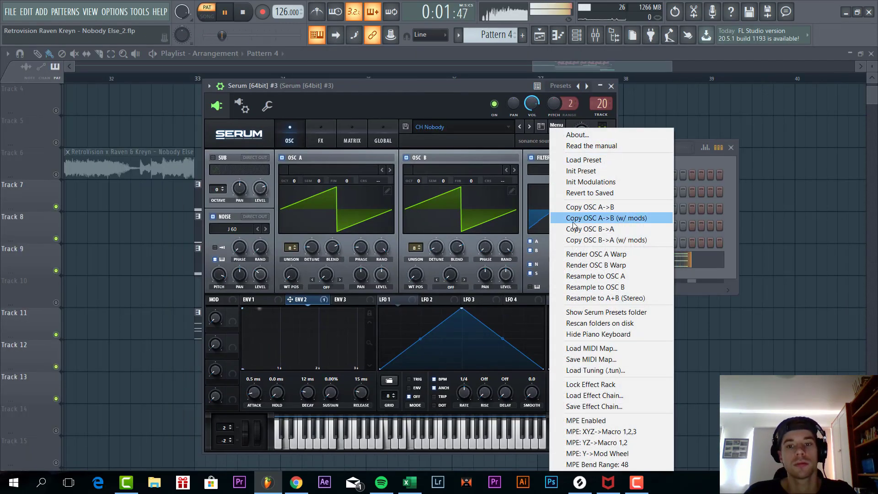
left_click(580, 170)
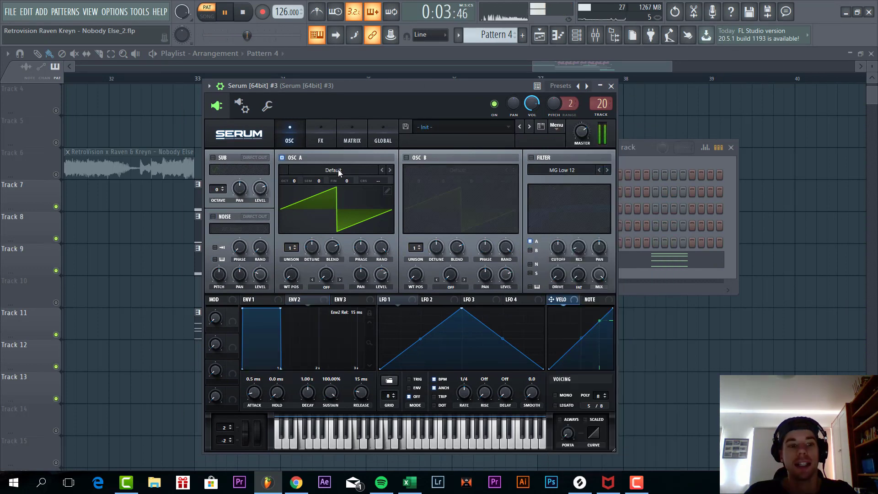
Give OSC A and the enabled OSC B 8 unison voices each, with OSC B detune at 0.01.
left_click_drag(291, 245, 303, 208)
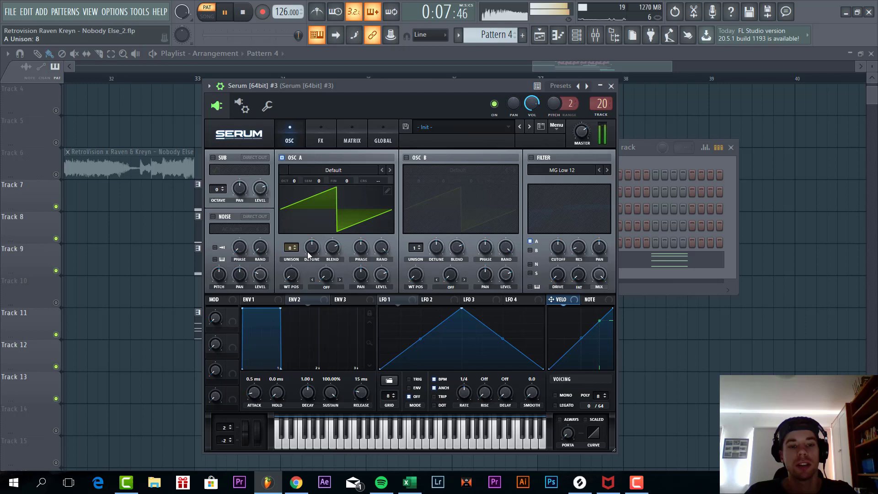
left_click_drag(307, 251, 300, 266)
left_click(406, 158)
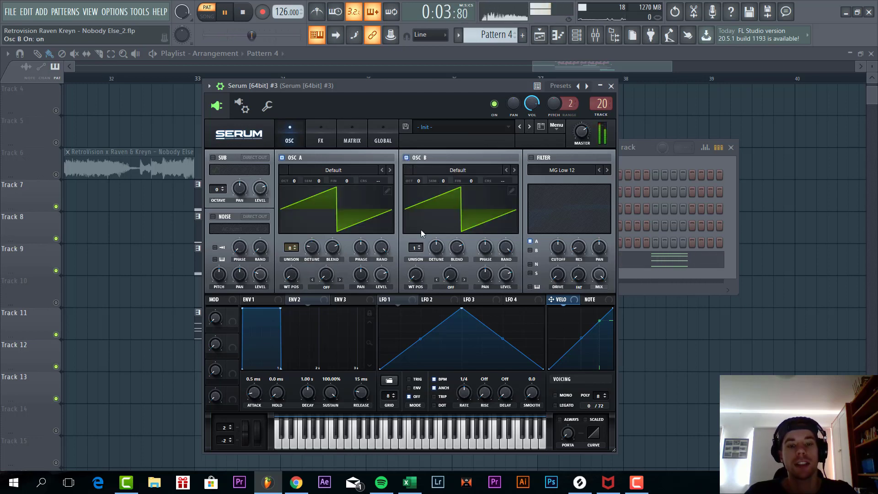
left_click_drag(416, 247, 431, 210)
left_click_drag(436, 246, 445, 289)
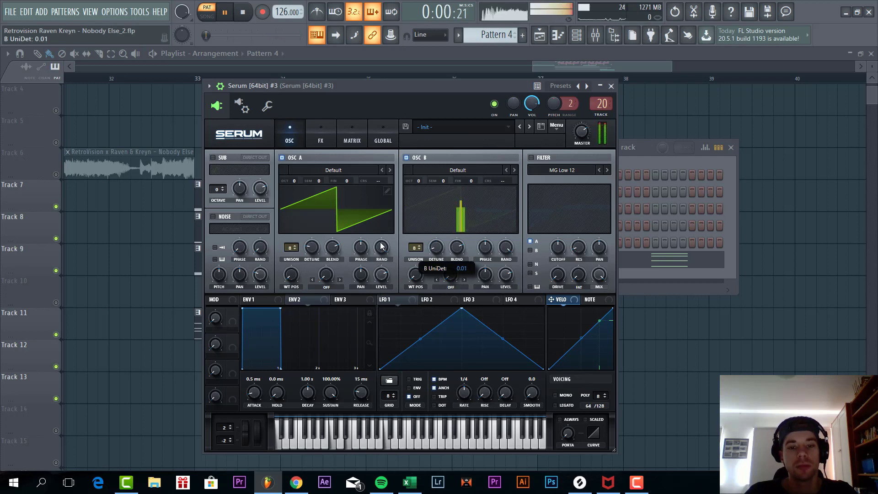
left_click_drag(378, 277, 383, 247)
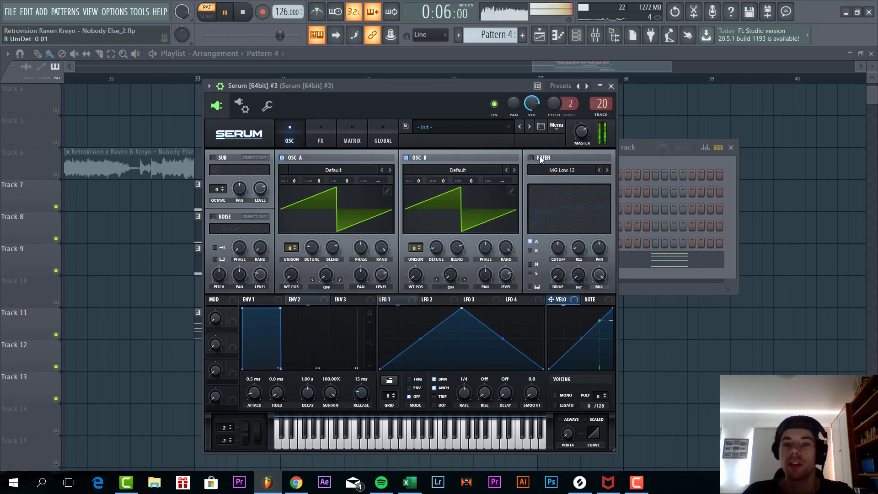
Enable the filter as a High 12 type with cutoff around 370 Hz.
left_click(531, 157)
left_click(609, 171)
left_click(608, 171)
left_click(608, 171)
left_click(609, 171)
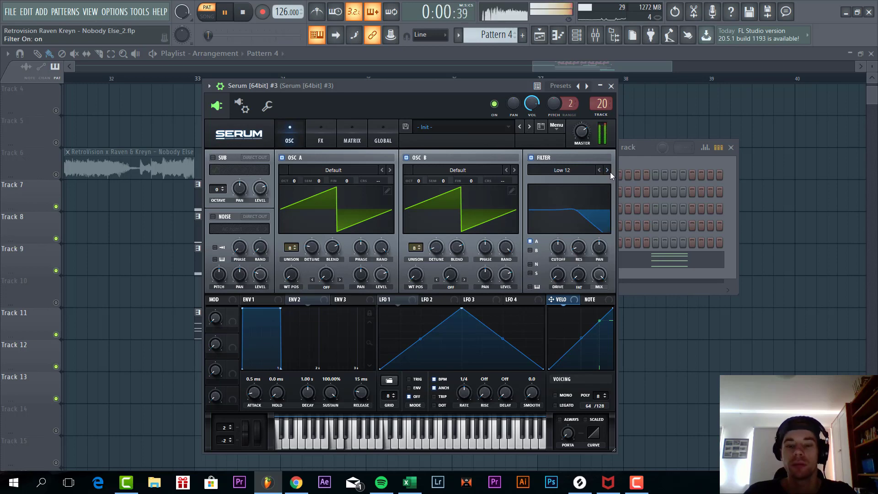
left_click(610, 172)
left_click(610, 171)
left_click(609, 171)
left_click(609, 171)
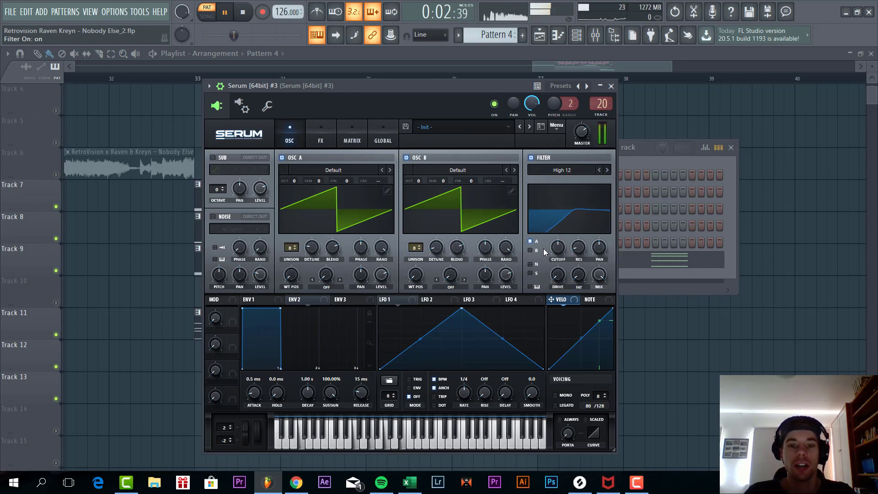
left_click_drag(558, 248, 558, 252)
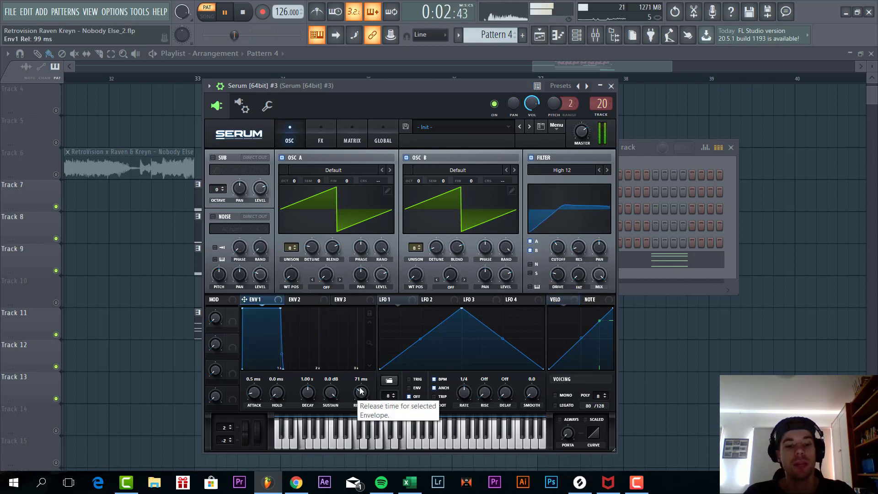
Shorten envelope 2's decay to about 11 ms.
left_click(301, 300)
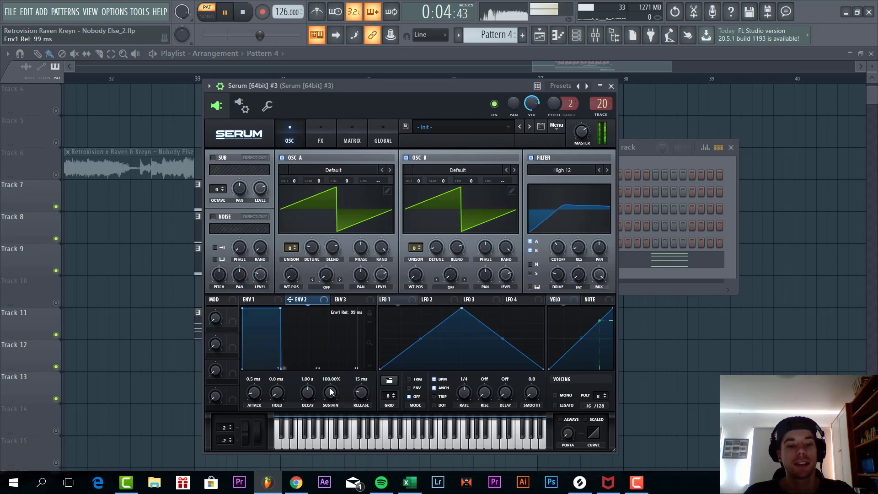
left_click_drag(302, 397, 293, 415)
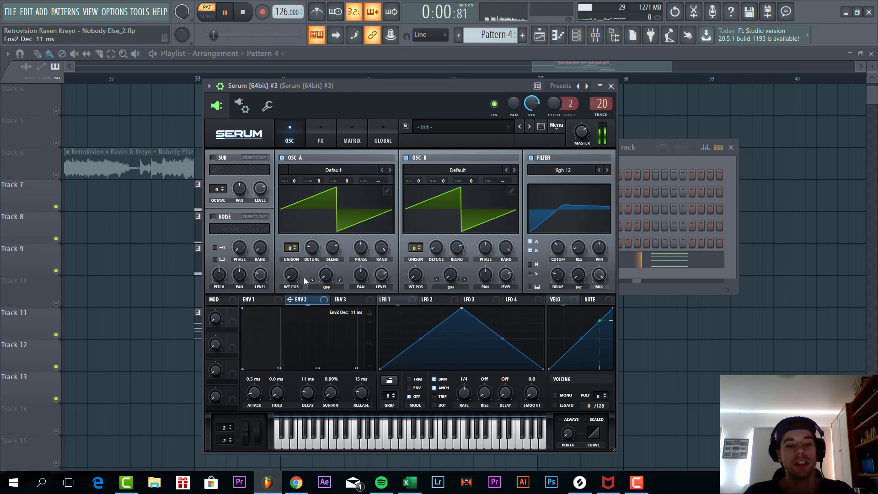
left_click(338, 134)
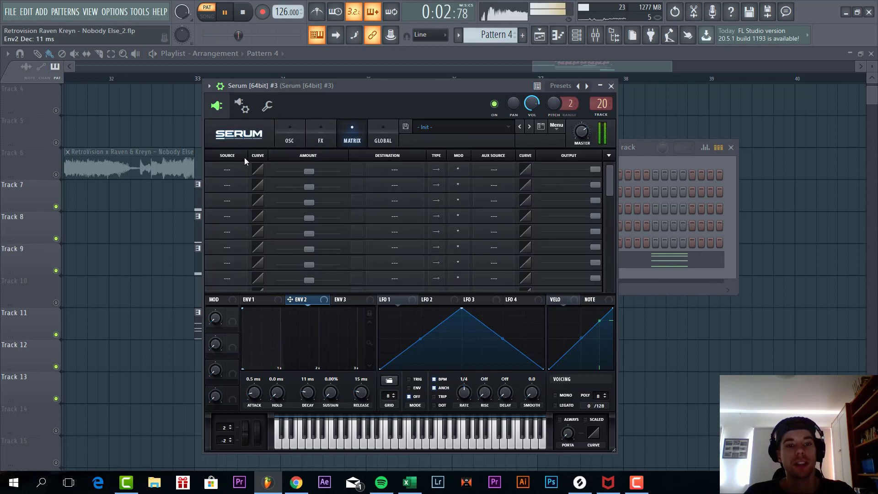
Route Env 2 to Serum's Global master tuning at -22, with a slightly longer Env 2 decay.
left_click(227, 169)
left_click(237, 136)
left_click(389, 168)
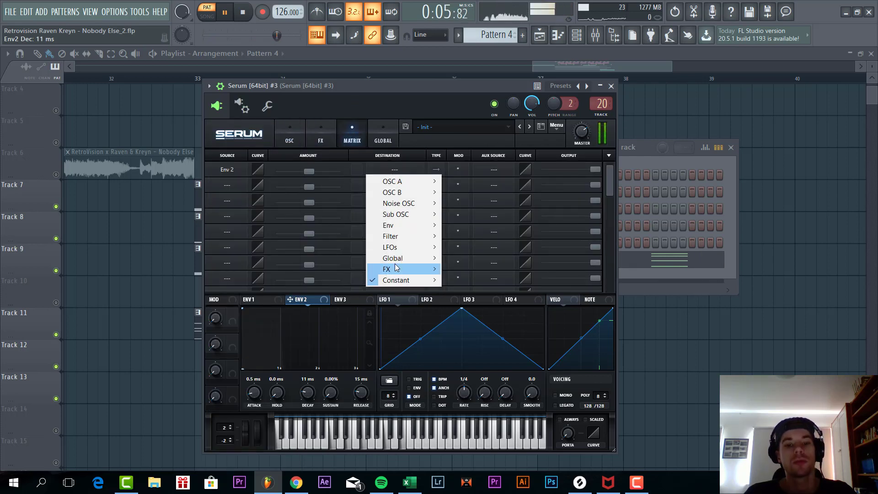
mouse_move(394, 258)
left_click(473, 260)
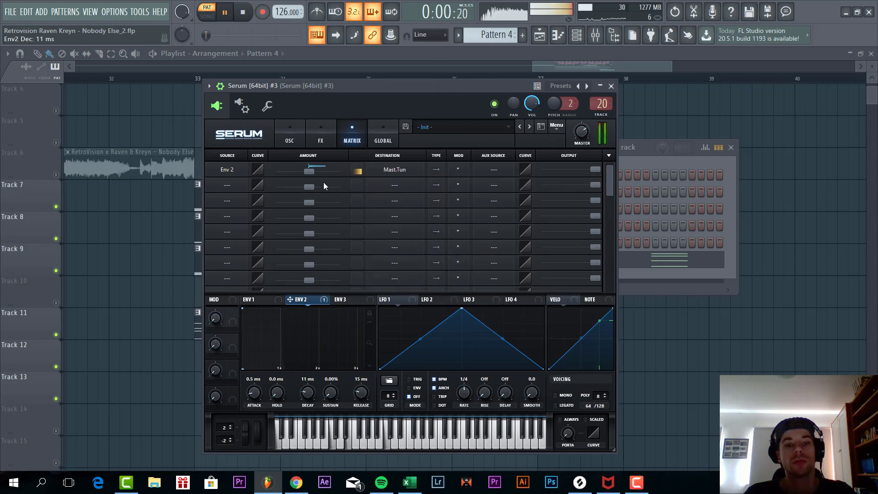
left_click_drag(309, 171, 240, 175)
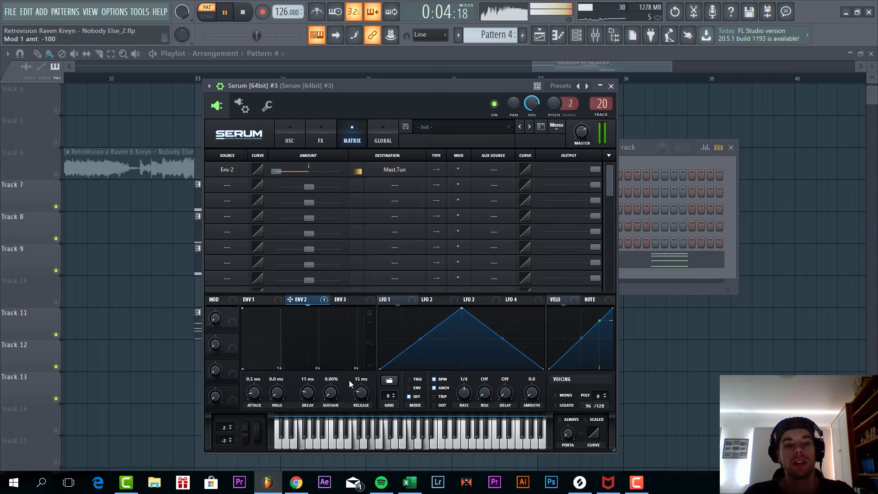
mouse_move(305, 400)
left_mouse_down()
mouse_move(309, 381)
mouse_move(301, 396)
left_mouse_up()
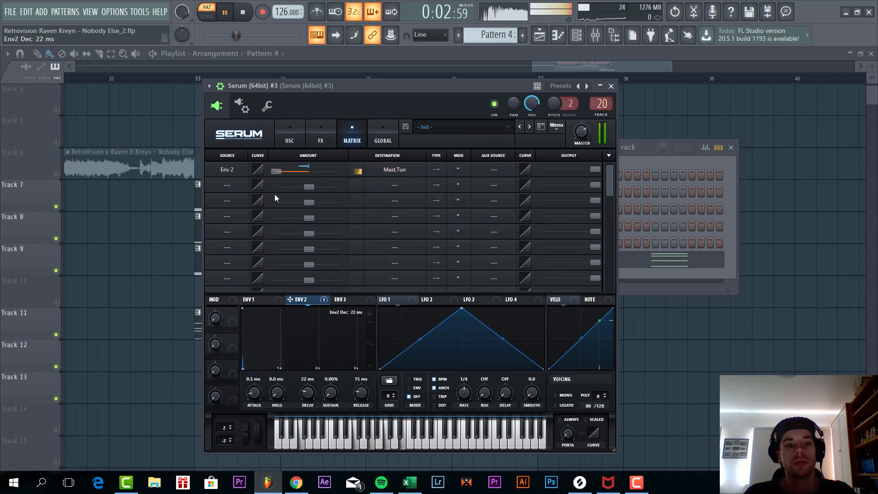
left_click_drag(282, 171, 323, 177)
Switch on the AC hum1 noise oscillator and set its level to 15%.
left_click(296, 133)
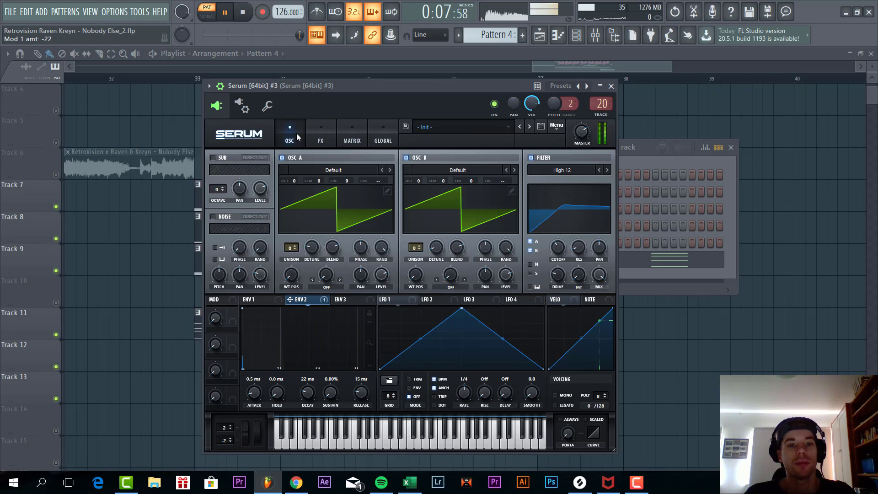
left_click(213, 216)
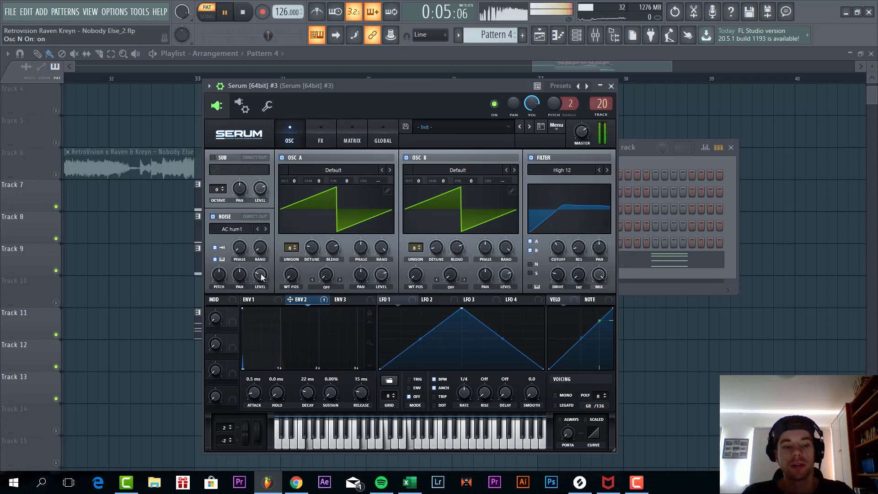
left_click_drag(261, 277, 259, 282)
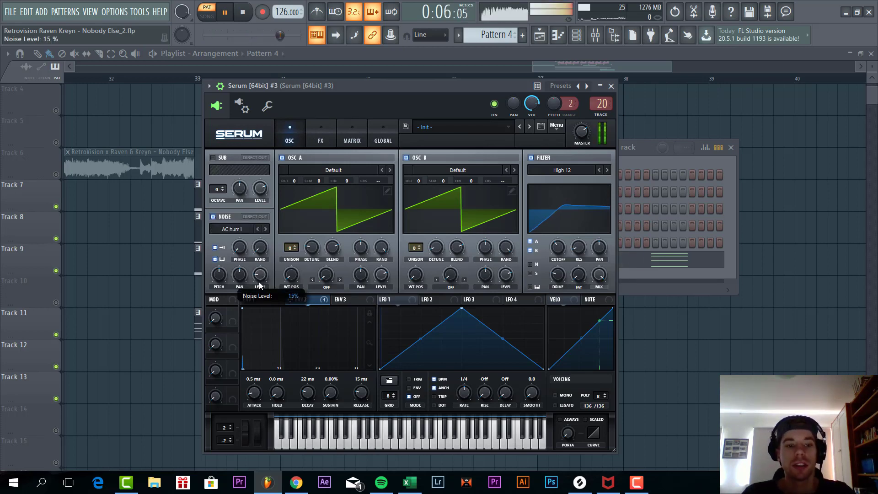
left_click(321, 146)
Enable Hyper/Dimension, widen its size to 29%, and lower Serum's master volume to 54%.
left_click(214, 160)
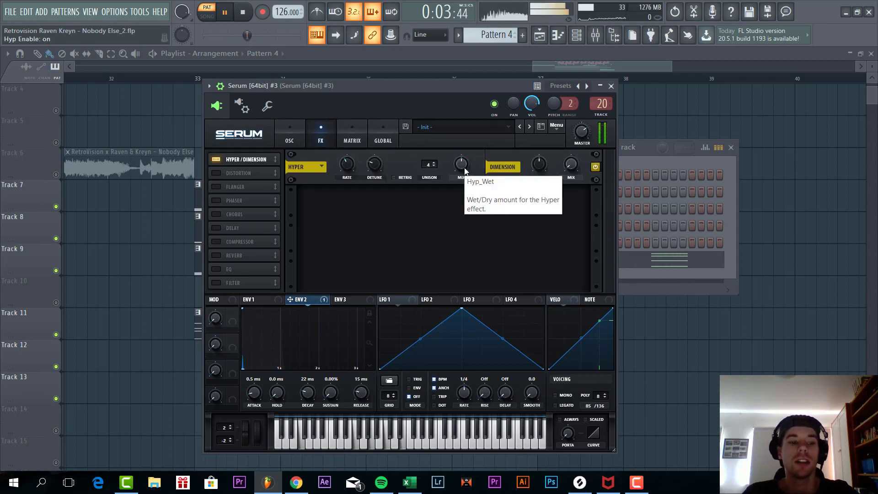
left_click_drag(539, 164, 532, 191)
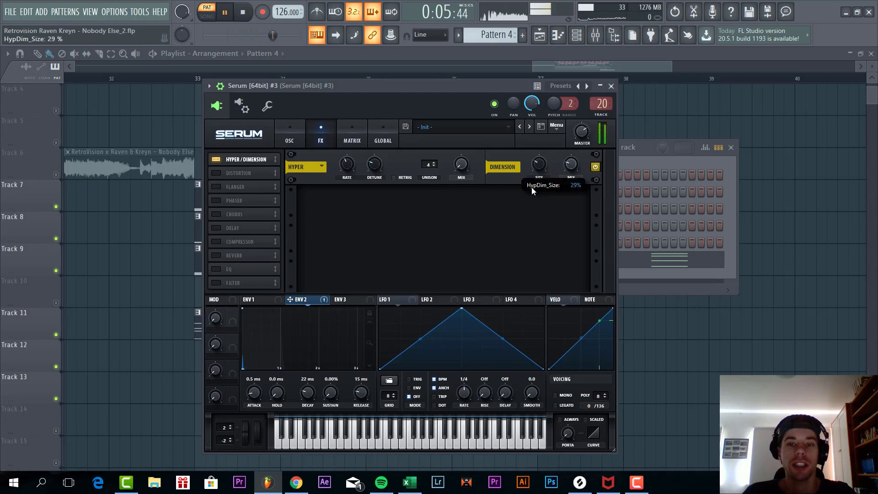
left_click(578, 132)
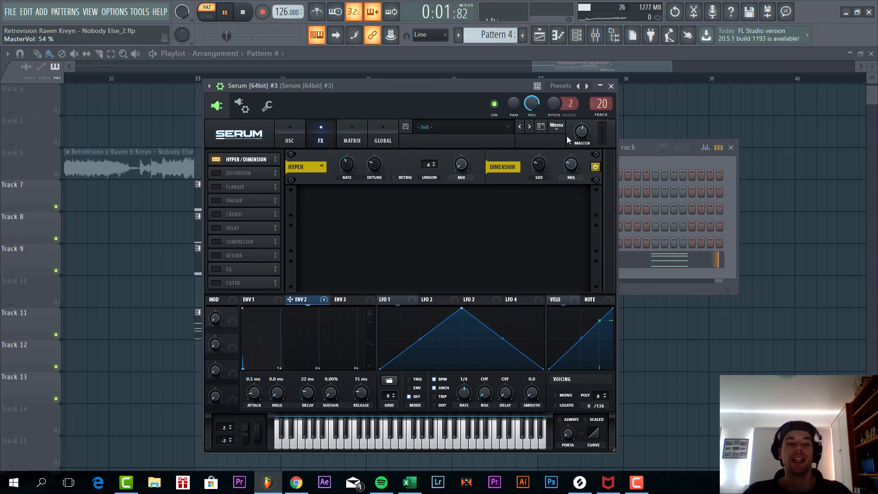
Enable the Phaser effect with its mix at about 26%.
left_click(215, 200)
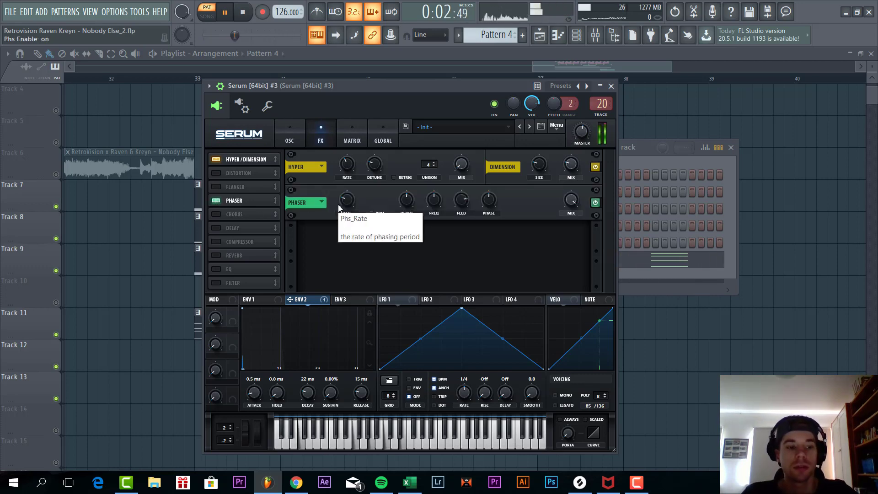
left_click_drag(571, 200, 501, 351)
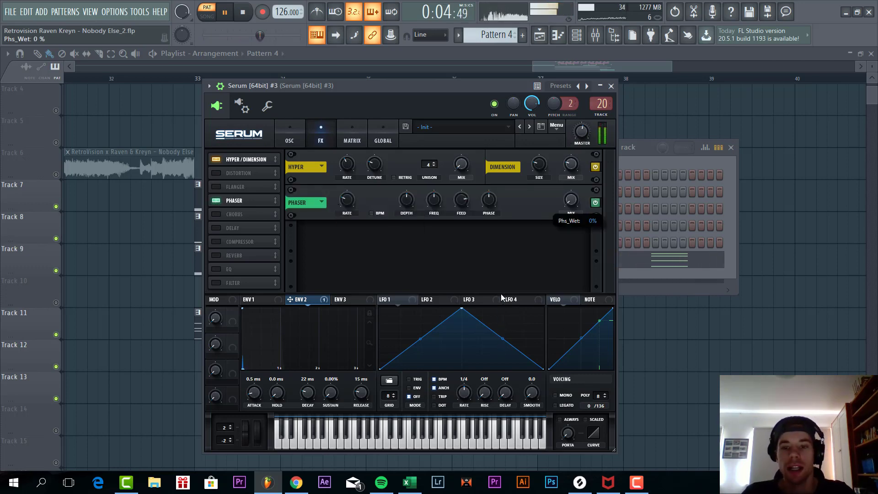
scroll(566, 206, "up", 5)
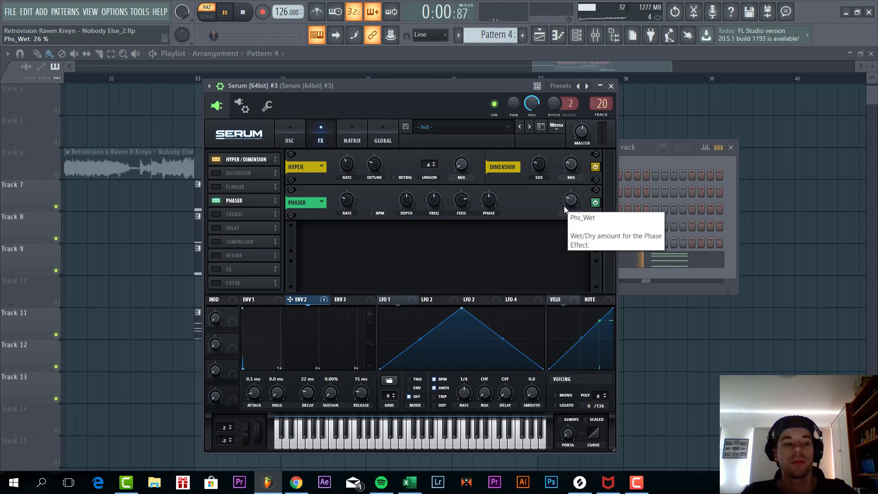
Enable Serum's Compressor with threshold at -8.9 dB and makeup gain around 1.6 dB.
left_click(216, 241)
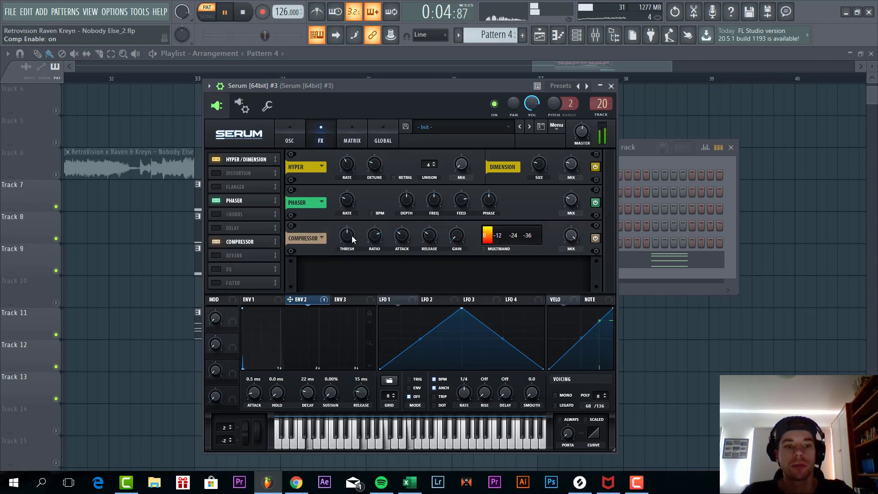
left_click_drag(346, 236, 342, 248)
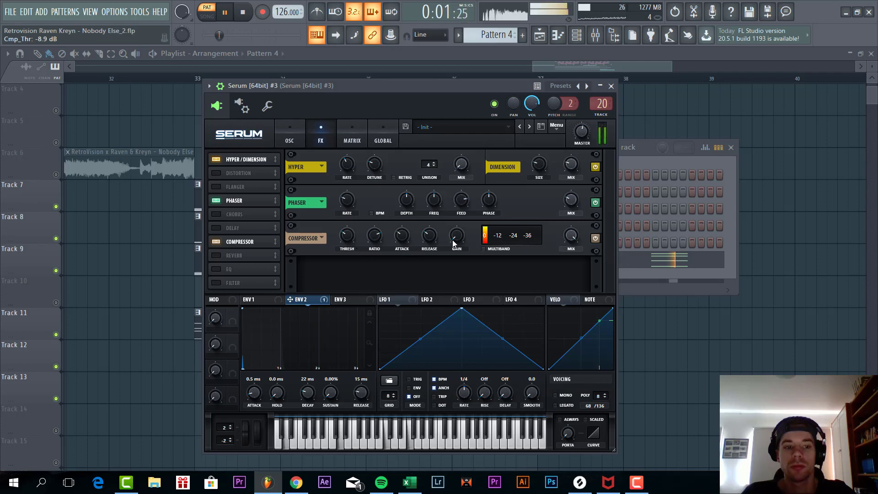
mouse_move(461, 241)
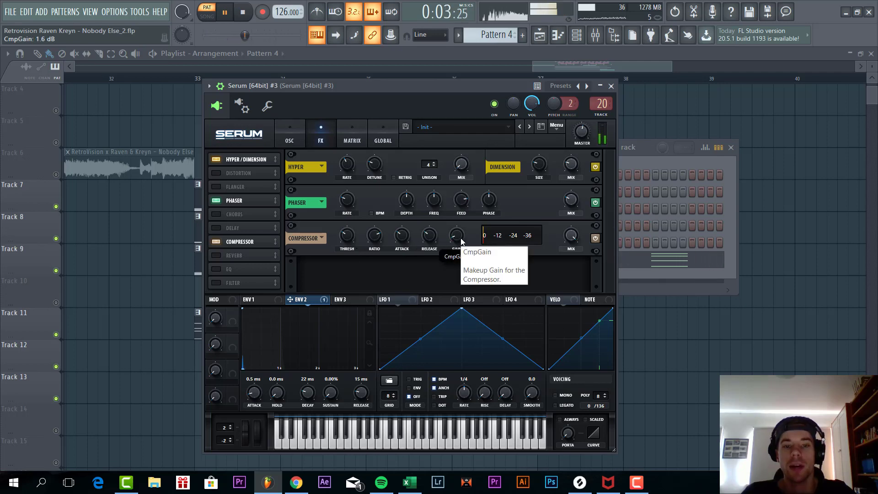
Enable reverb, EQ and delay, moving a ping-pong delay after the compressor with more mix.
left_click(215, 255)
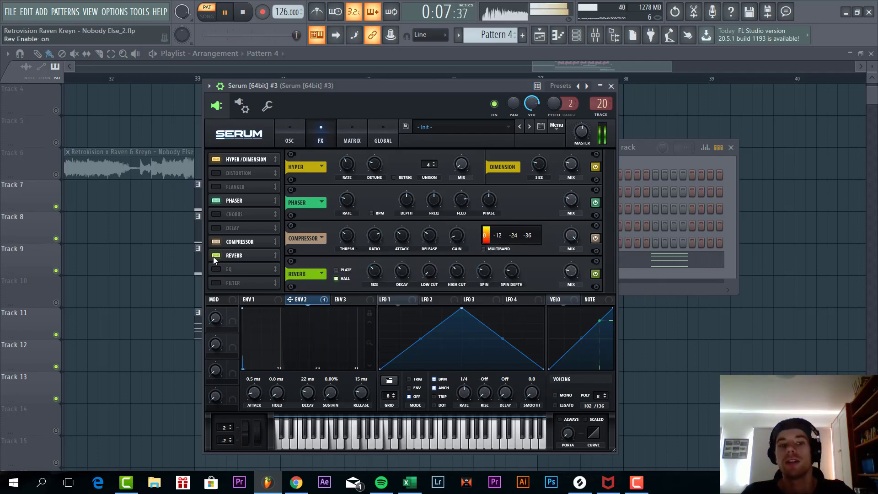
left_click(217, 269)
left_click(221, 228)
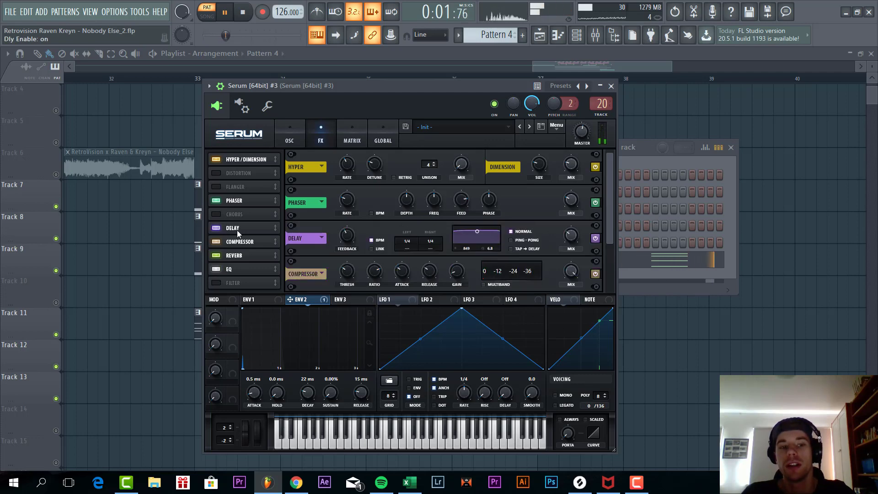
left_click_drag(236, 230, 244, 246)
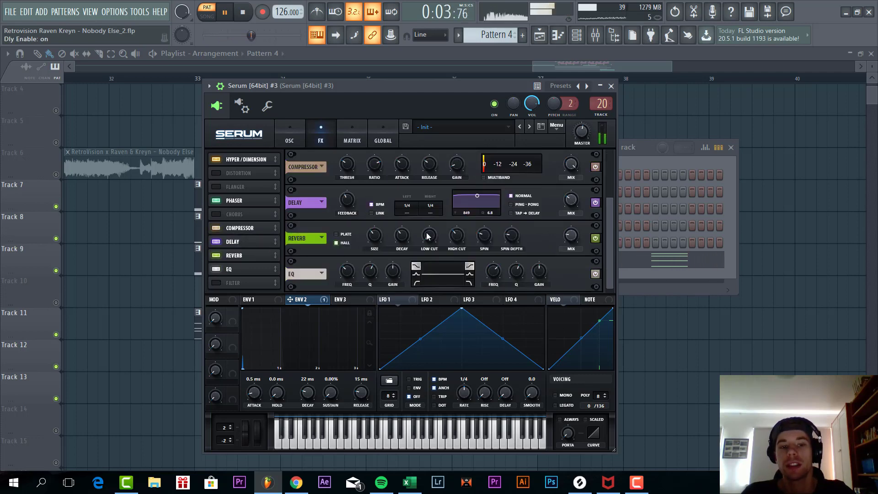
left_click(512, 205)
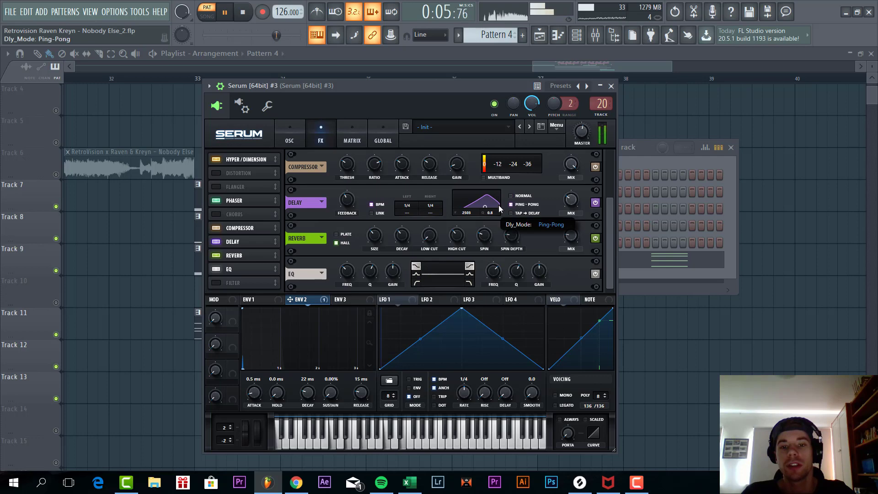
left_click_drag(485, 207, 487, 206)
left_click_drag(571, 200, 569, 205)
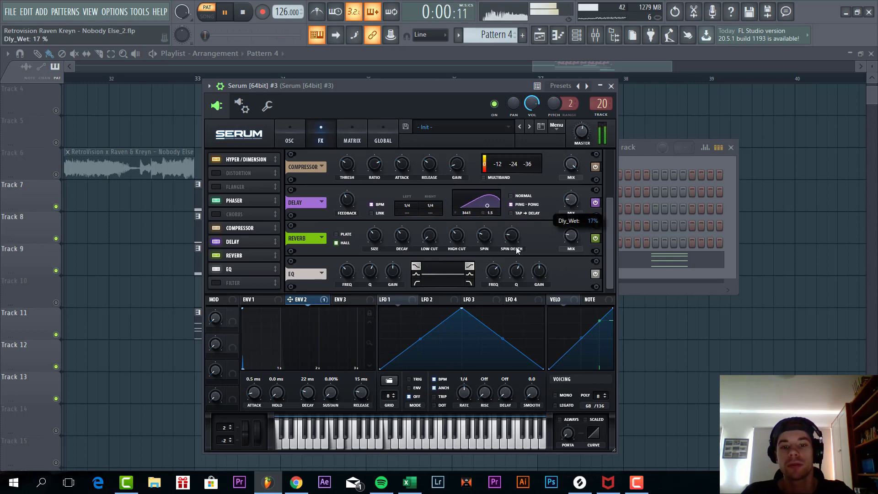
Set reverb low cut 26% and mix 24%, EQ low cut at 165 Hz, +2.7 dB highs, master about 62%.
left_click_drag(433, 247, 434, 235)
left_click_drag(574, 240, 574, 237)
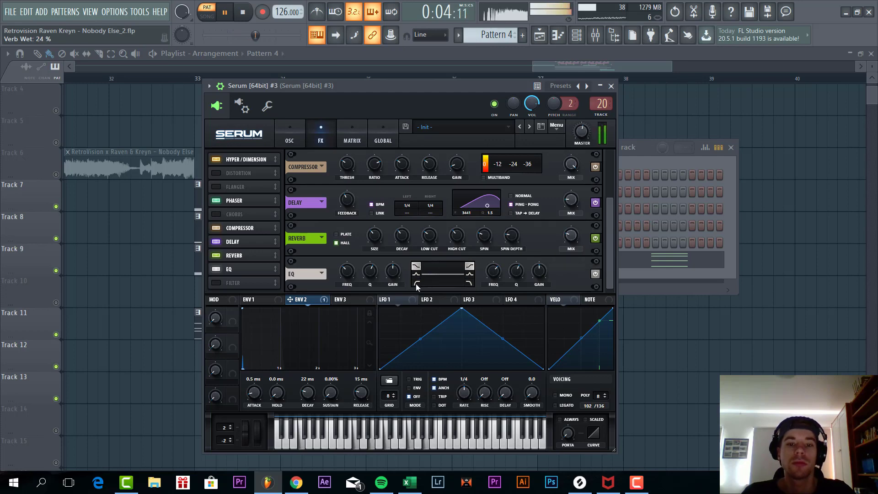
left_click(416, 283)
left_click_drag(393, 275, 361, 296)
left_click_drag(348, 274, 345, 280)
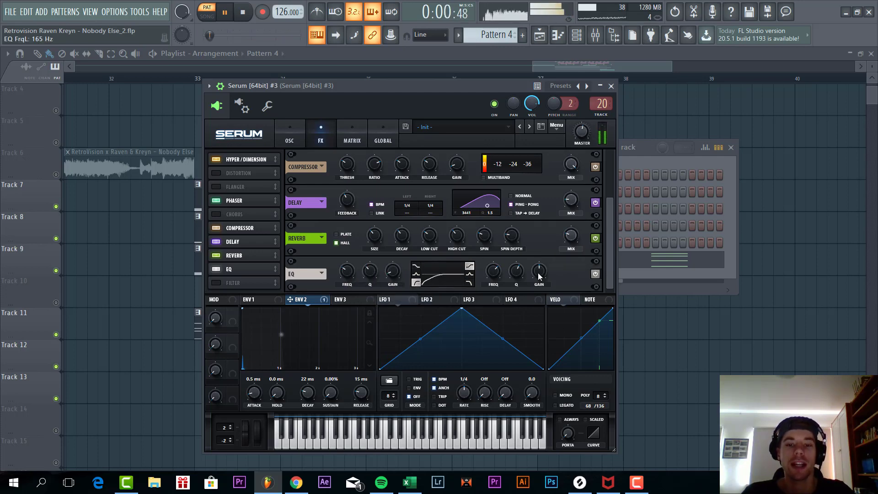
left_click_drag(539, 275, 540, 271)
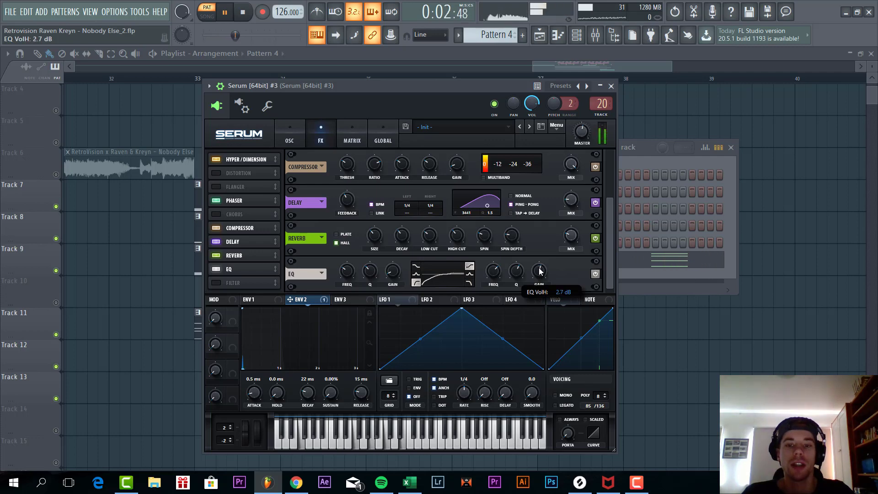
mouse_move(582, 133)
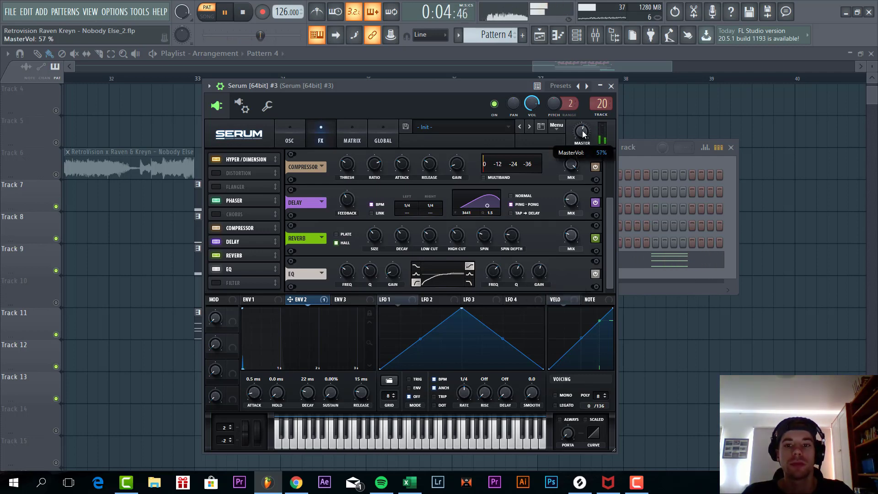
left_click_drag(582, 133, 583, 129)
Bring the playlist to the front and play the song from just before bar 33.
right_click(800, 192)
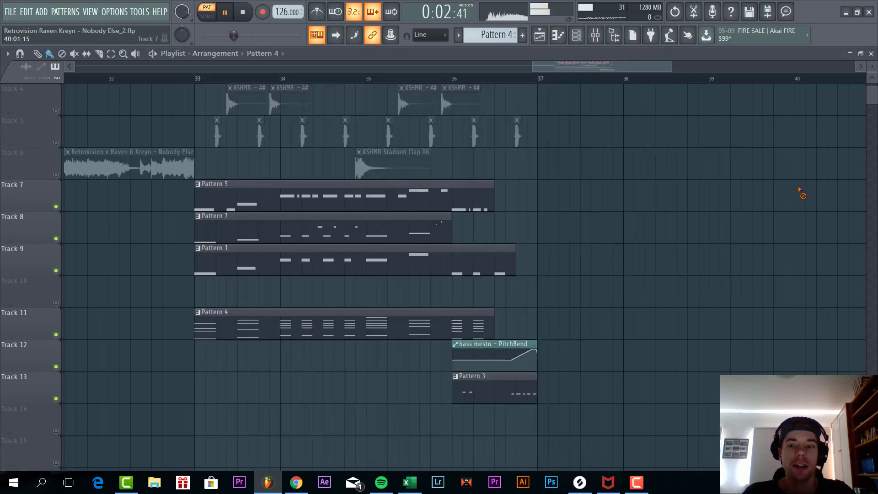
scroll(654, 256, "down", 2)
left_click(432, 79)
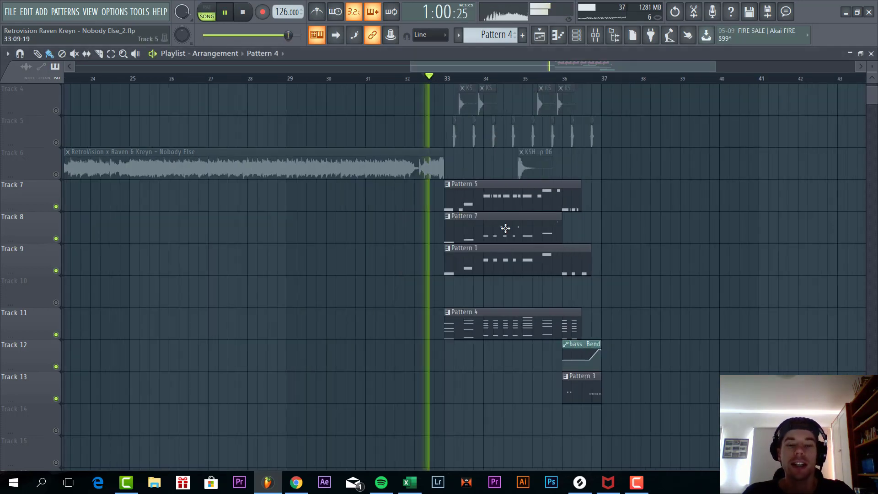
scroll(525, 345, "up", 3)
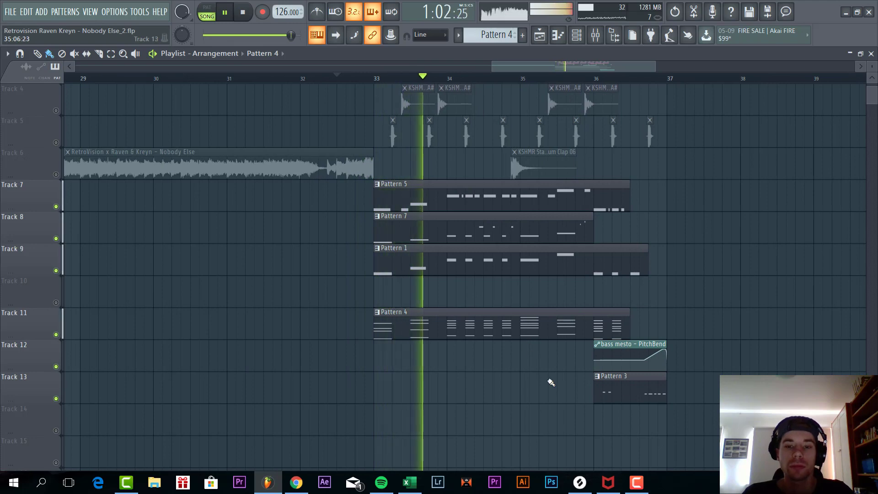
scroll(549, 381, "up", 3)
Solo the kick on Track 1 and restart playback of the drop.
key("space")
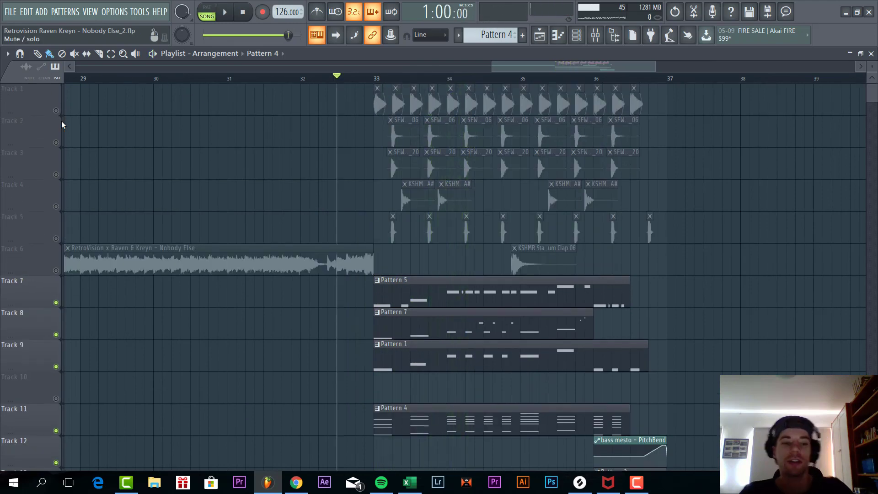
left_click(56, 111, "ctrl")
key("space")
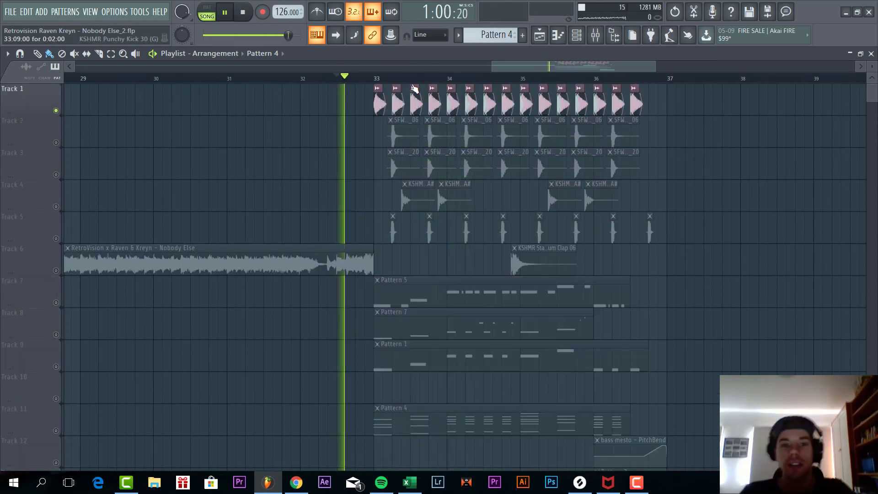
Unmute Tracks 2–6 in turn: both clap layers, toms, percussion, and the reference/clap track.
left_click(56, 143)
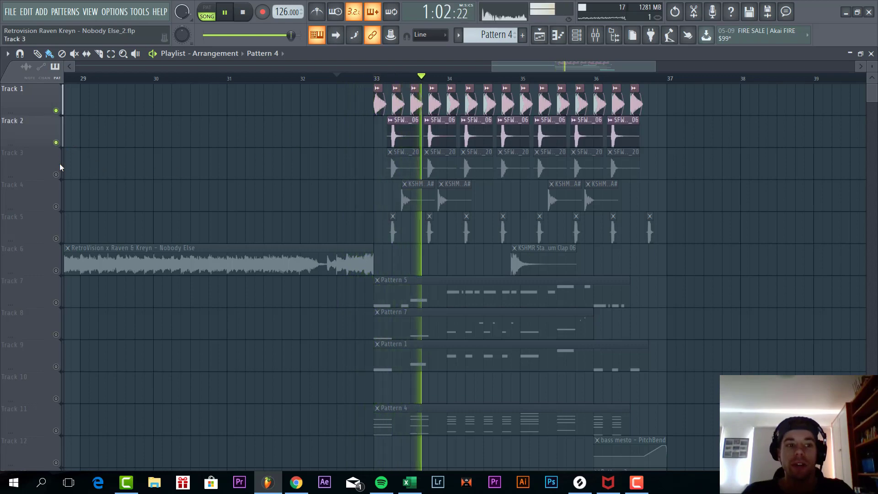
left_click(55, 174)
scroll(466, 174, "up", 3, "ctrl")
scroll(466, 175, "down", 3, "ctrl")
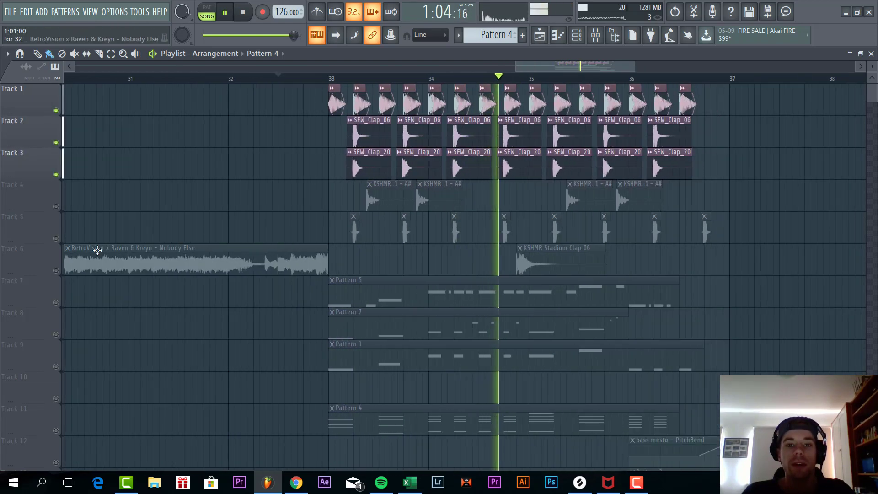
left_click(56, 206)
scroll(370, 215, "up", 4, "ctrl")
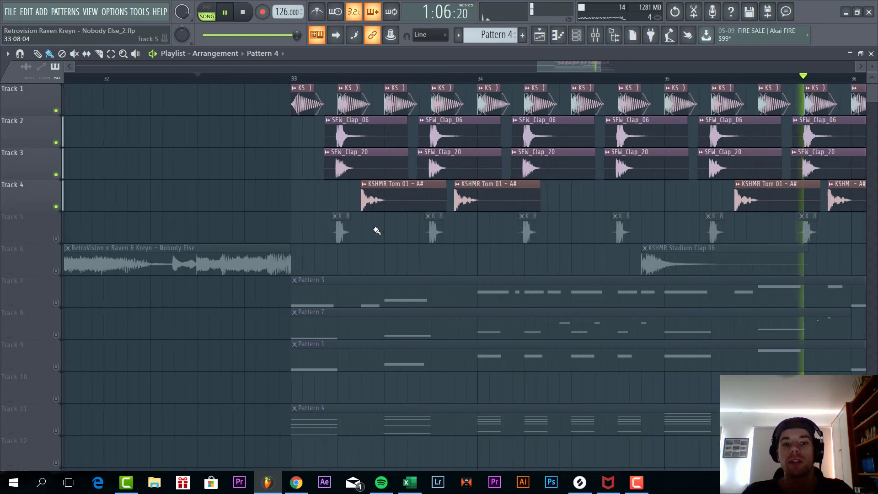
scroll(369, 231, "down", 2, "ctrl")
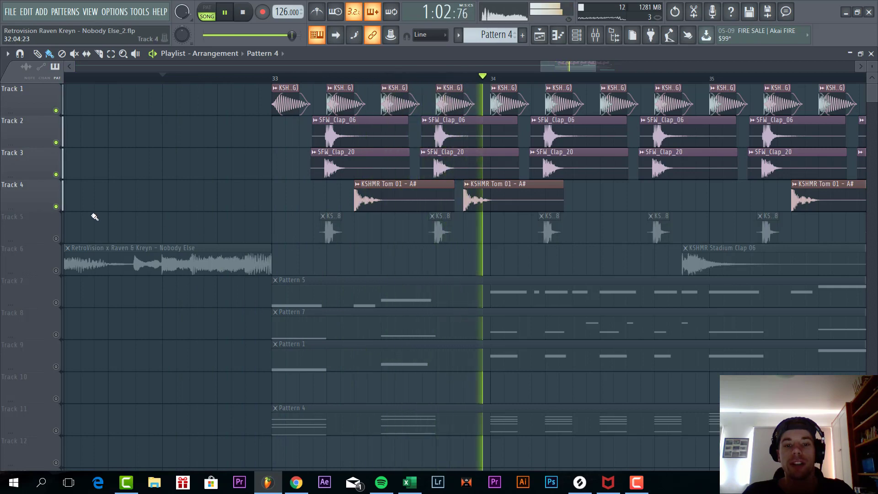
left_click(56, 238)
scroll(314, 70, "down", 2)
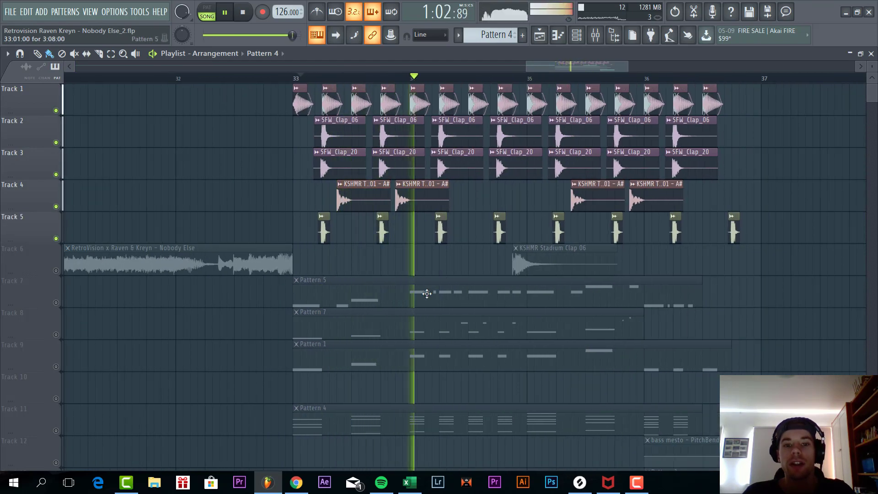
scroll(449, 302, "right", 2)
left_click(56, 270)
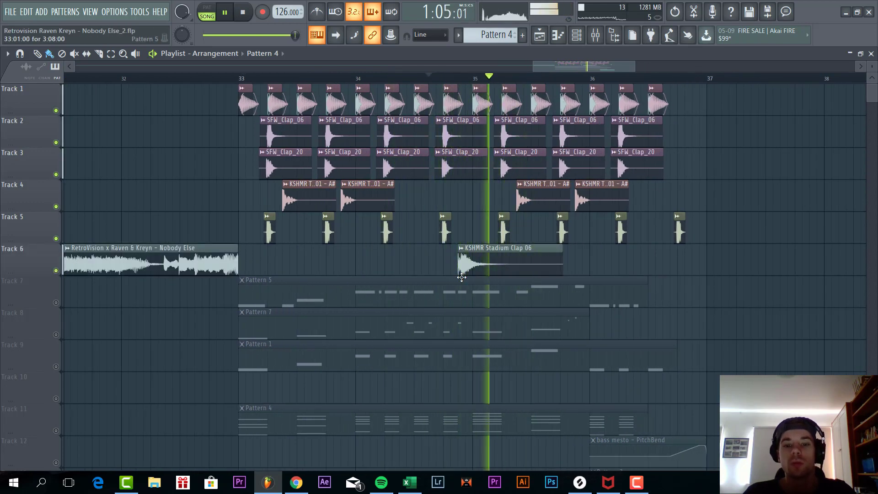
scroll(434, 283, "down", 2)
Unmute all remaining tracks and replay the full drop from just before bar 33.
key("space")
right_click(57, 270)
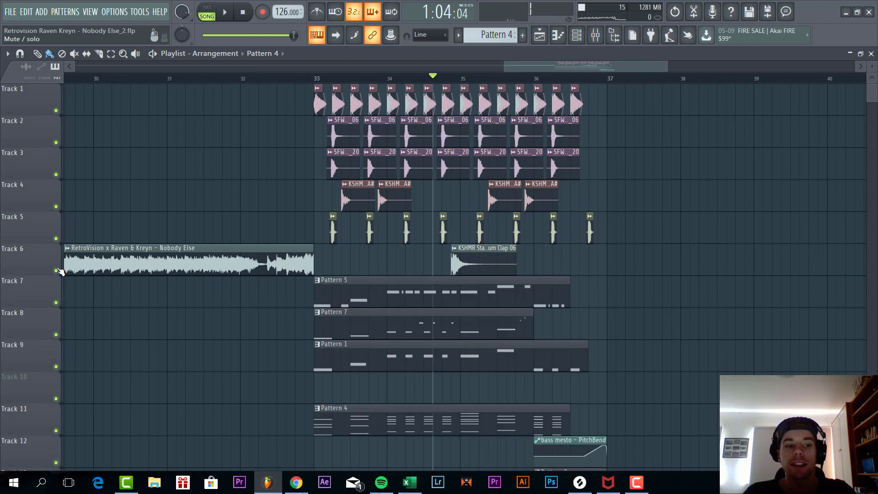
left_click(278, 80)
key("space")
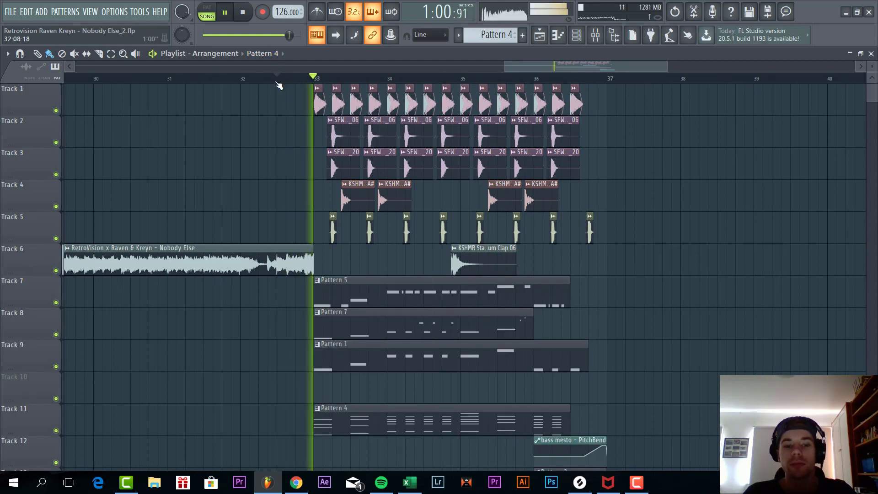
scroll(385, 311, "down", 4)
scroll(445, 334, "up", 2)
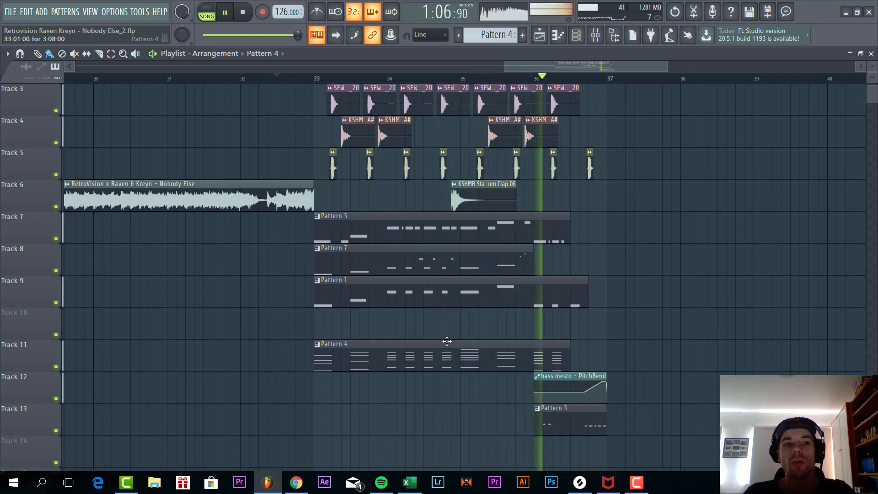
Stop playback of the full drop with Space.
key("space")
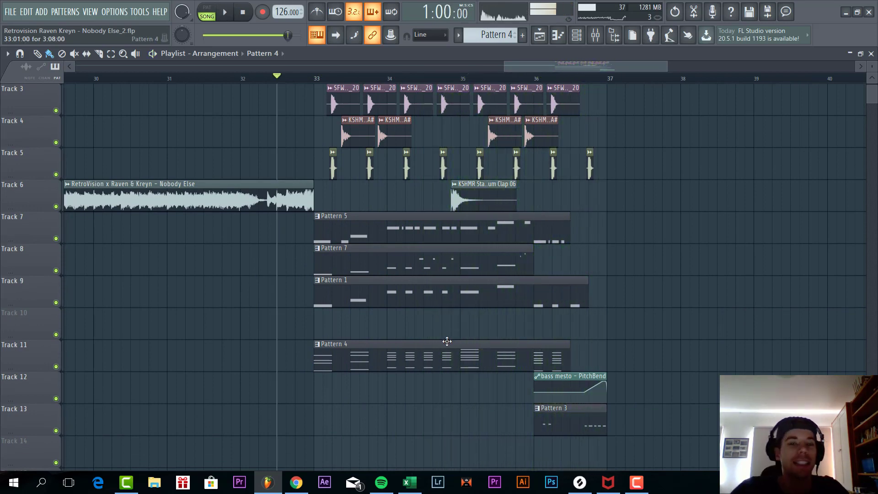